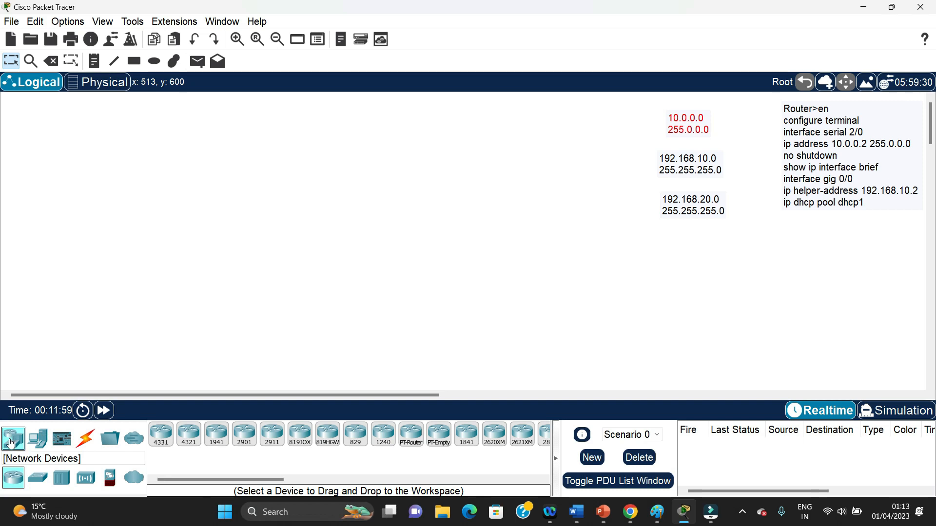
# Place a 2911 router in the empty workspace and two 2960 switches side by side below it
pyautogui.click(272, 438)
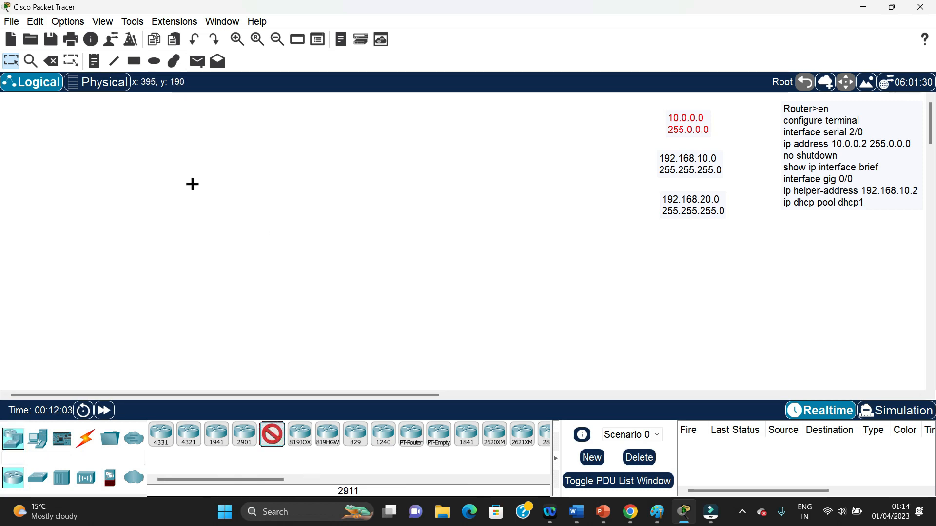
pyautogui.click(198, 177)
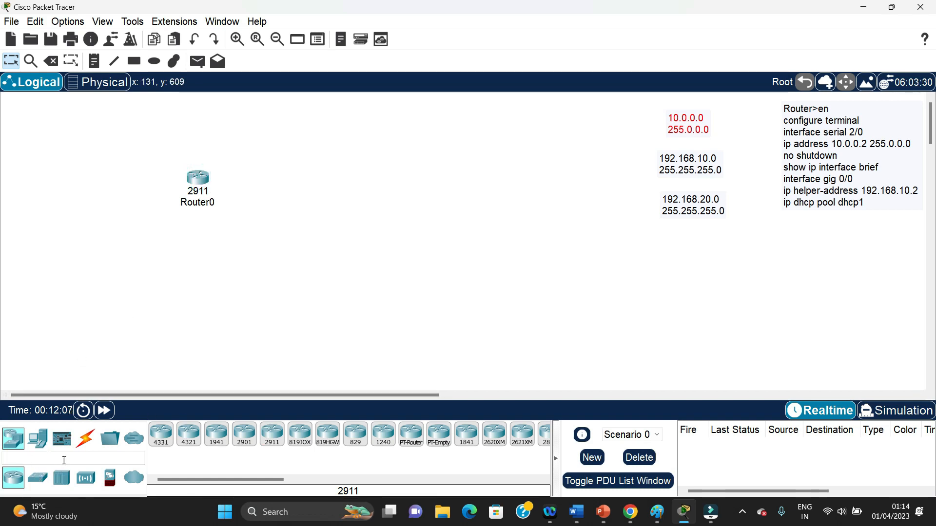
pyautogui.click(38, 479)
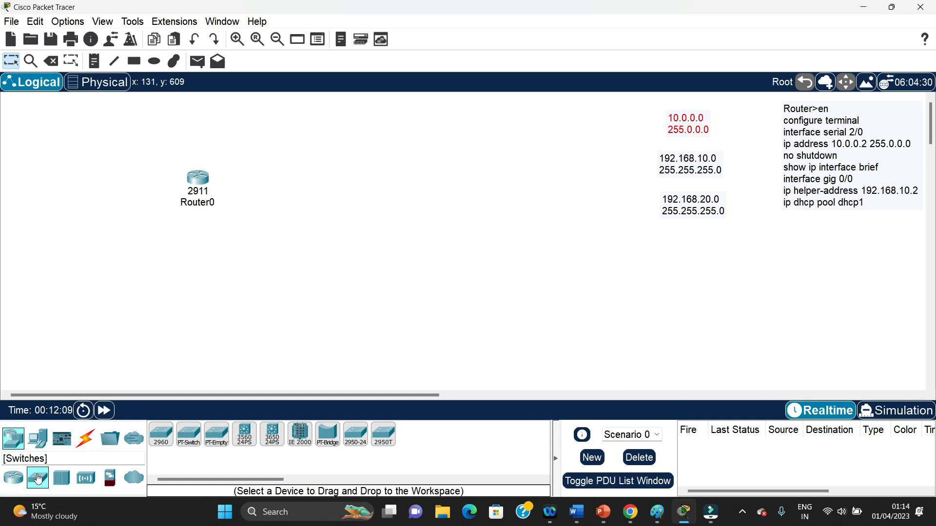
pyautogui.click(160, 435)
pyautogui.click(122, 281)
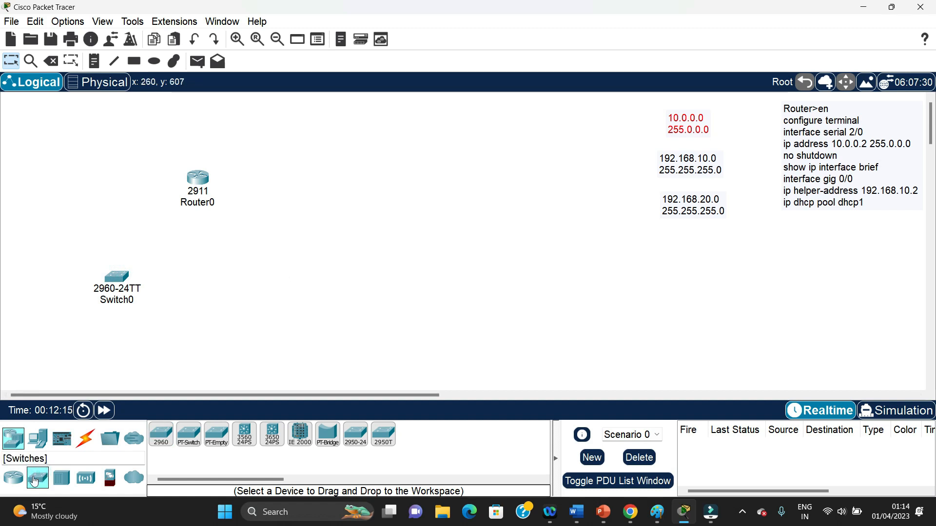
pyautogui.click(160, 434)
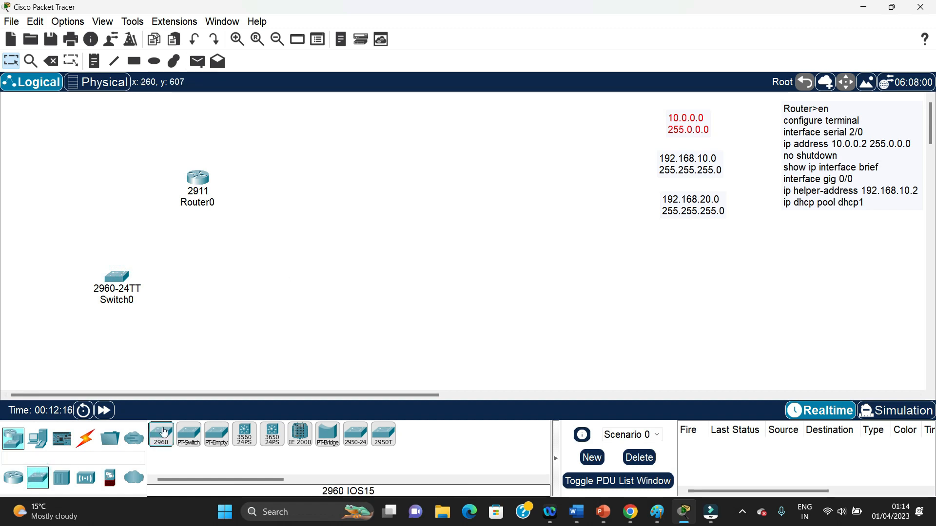
pyautogui.click(275, 279)
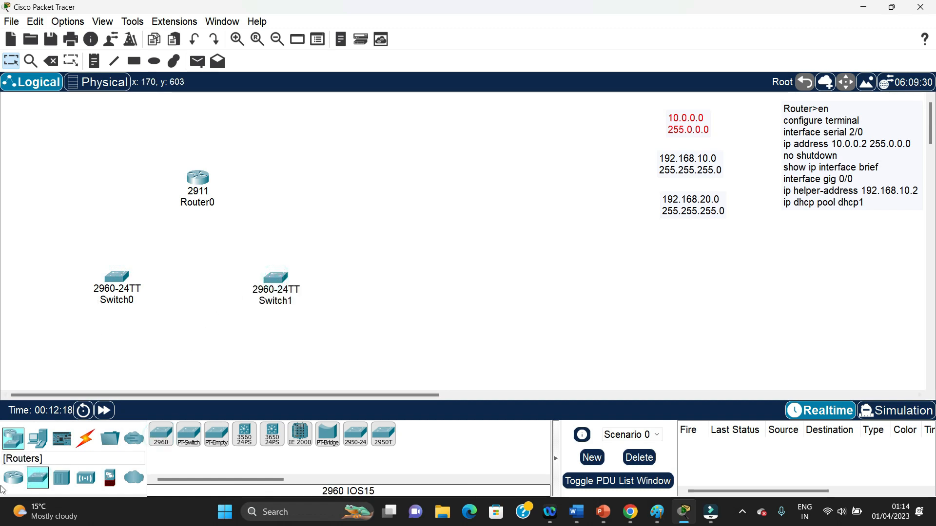
# Add two PCs below Switch0 and one laptop below Switch1
pyautogui.click(38, 438)
pyautogui.click(161, 434)
pyautogui.click(86, 354)
pyautogui.click(165, 438)
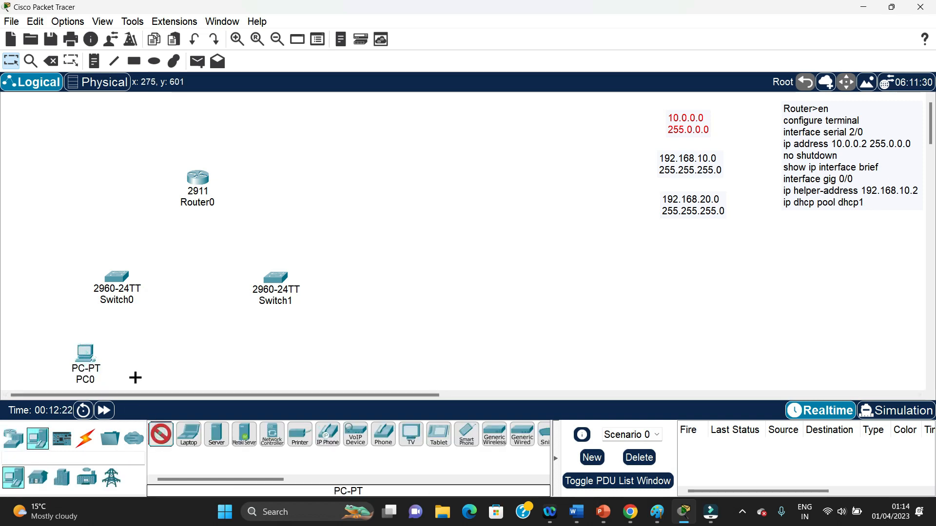
pyautogui.click(157, 359)
pyautogui.click(188, 435)
pyautogui.click(289, 347)
# Spread out the topology by moving both switches, both PCs, the laptop and the router further right
pyautogui.moveTo(276, 277); pyautogui.dragTo(342, 249)
pyautogui.moveTo(296, 346); pyautogui.dragTo(416, 322)
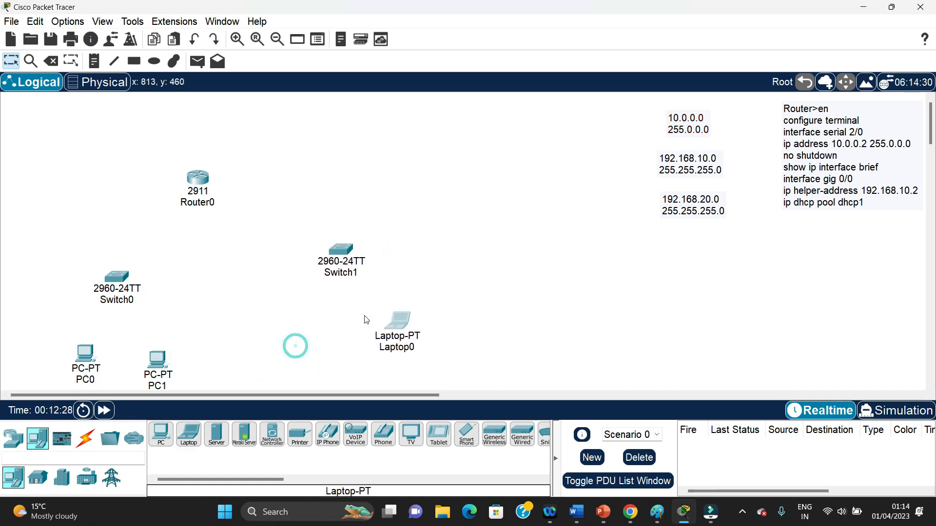
pyautogui.moveTo(116, 271); pyautogui.dragTo(184, 273)
pyautogui.moveTo(161, 353); pyautogui.dragTo(231, 333)
pyautogui.moveTo(85, 357); pyautogui.dragTo(144, 346)
pyautogui.moveTo(196, 176); pyautogui.dragTo(255, 169)
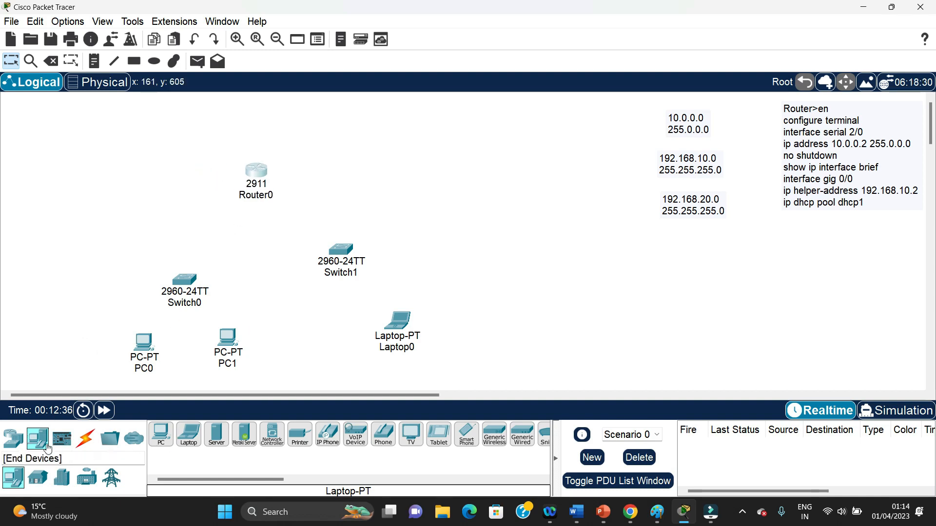
# Add a generic server to the left of Router0 and nudge Switch0 slightly upward
pyautogui.click(217, 435)
pyautogui.click(90, 178)
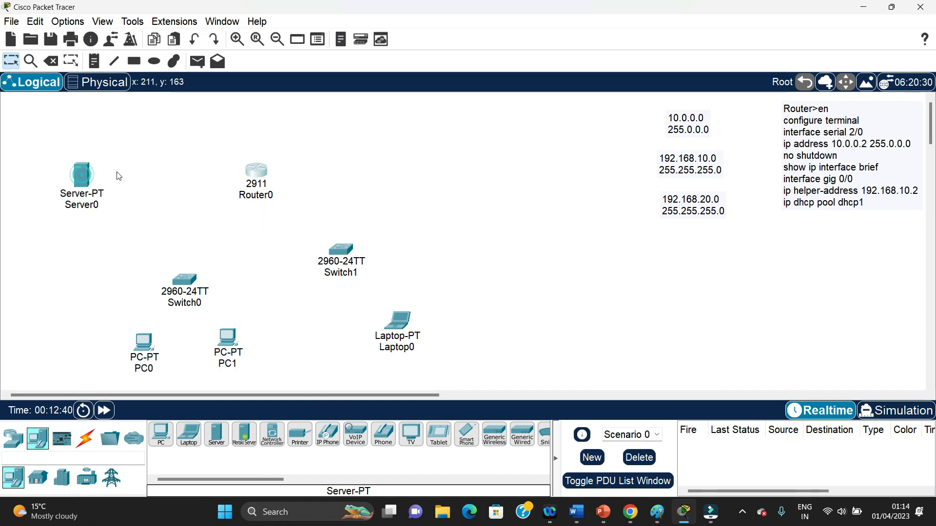
pyautogui.moveTo(180, 283); pyautogui.dragTo(180, 274)
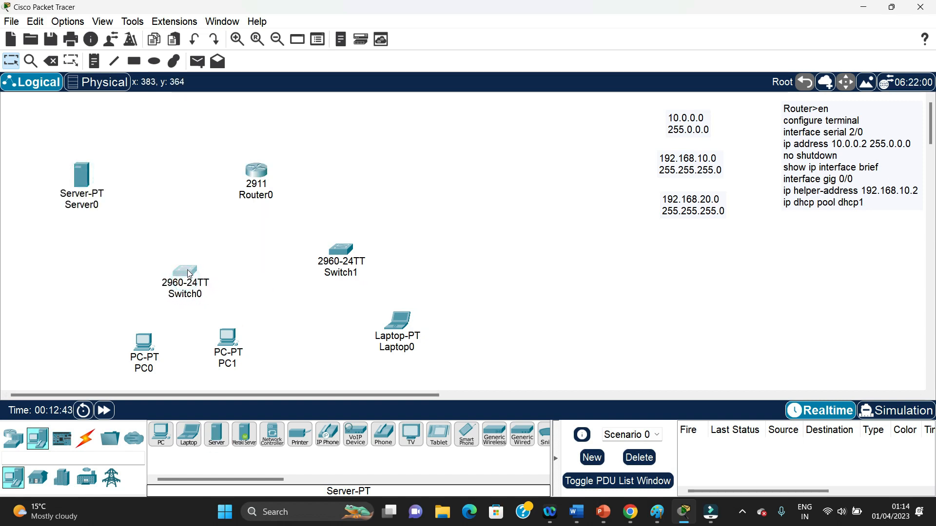
# Cable Router0 to Switch0, and Switch0 to PC0 and PC1, using the automatic connection type
pyautogui.click(87, 439)
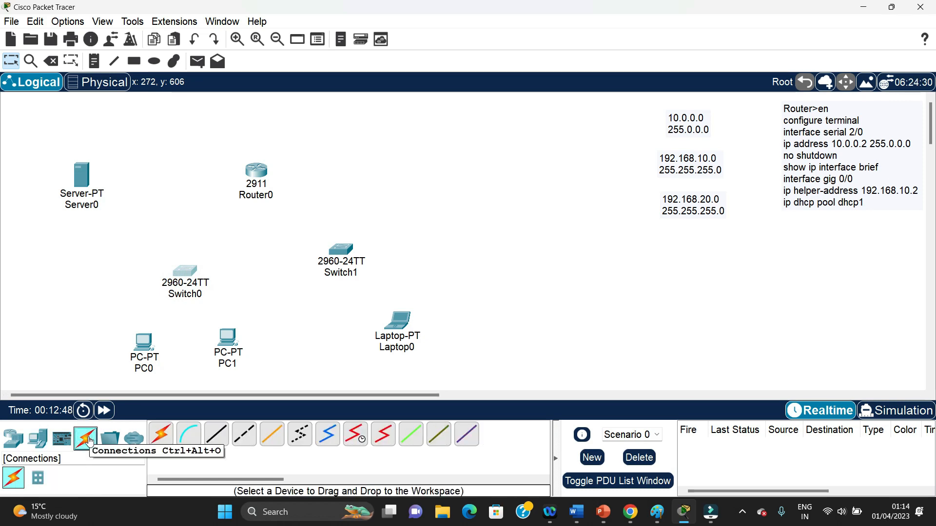
pyautogui.click(161, 435)
pyautogui.click(258, 170)
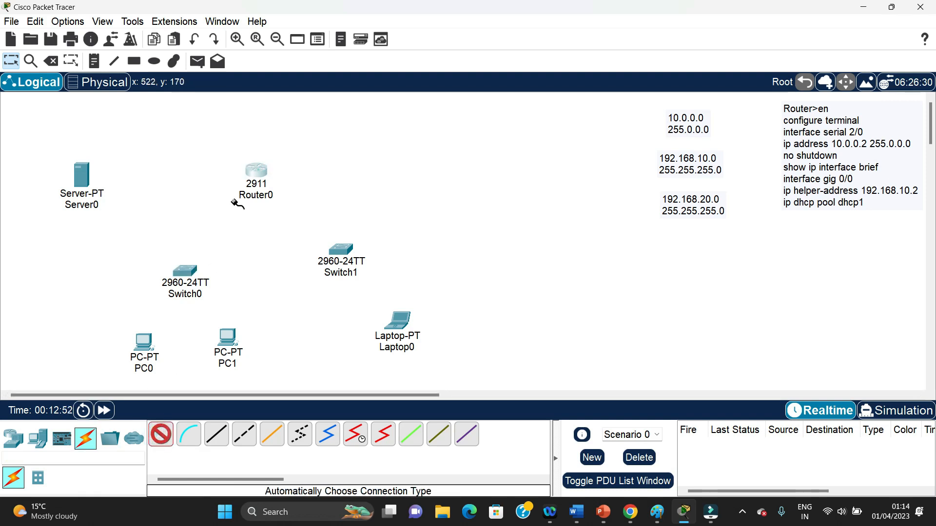
pyautogui.click(185, 271)
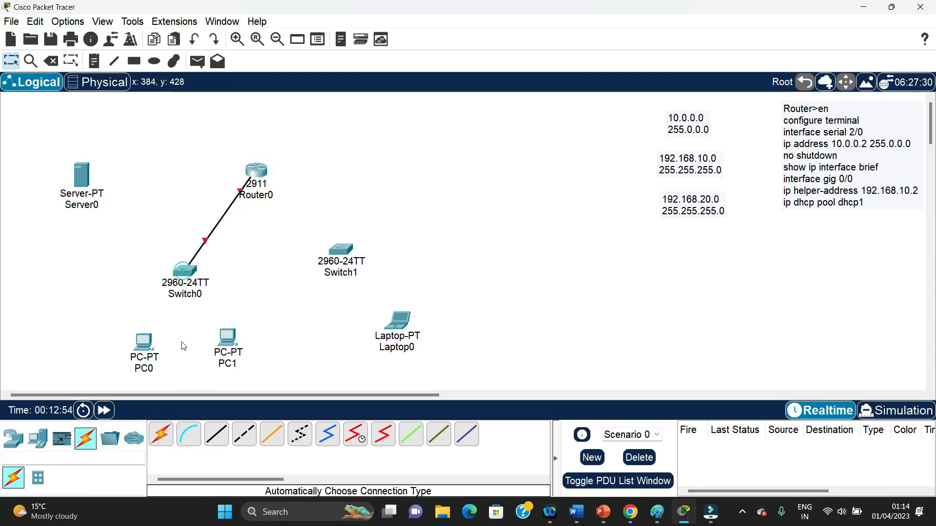
pyautogui.click(169, 426)
pyautogui.click(186, 271)
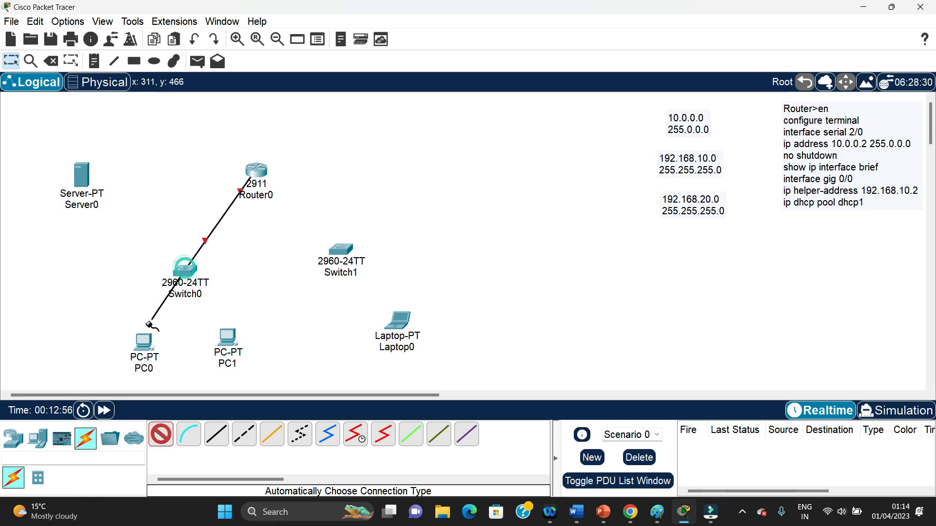
pyautogui.click(146, 340)
pyautogui.click(161, 434)
pyautogui.click(183, 272)
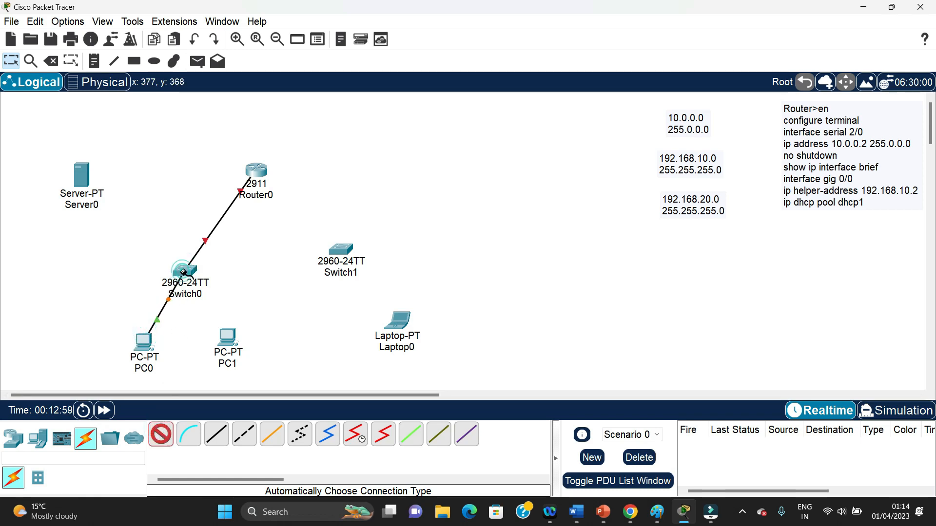
pyautogui.click(227, 336)
# Cable Router0 to Switch1 and Switch1 to Laptop0 with the automatic connection type
pyautogui.click(161, 434)
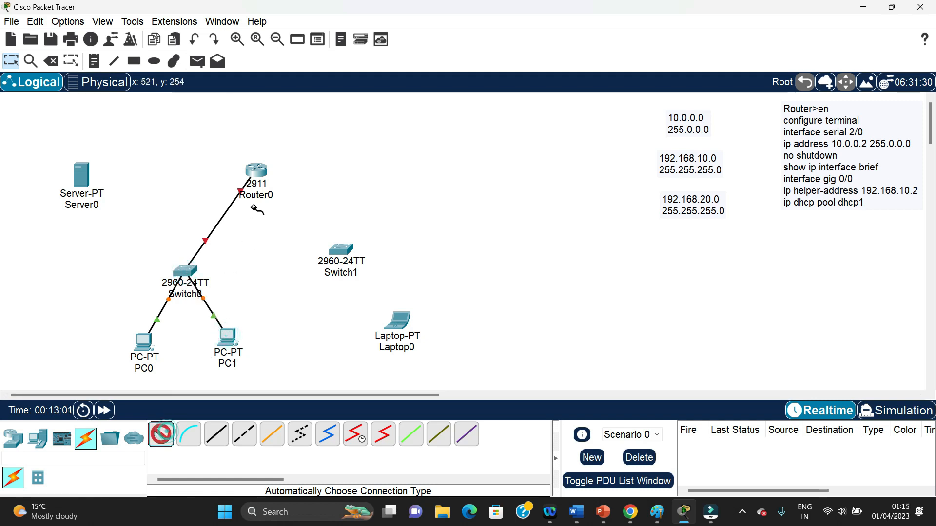
pyautogui.click(260, 169)
pyautogui.click(341, 248)
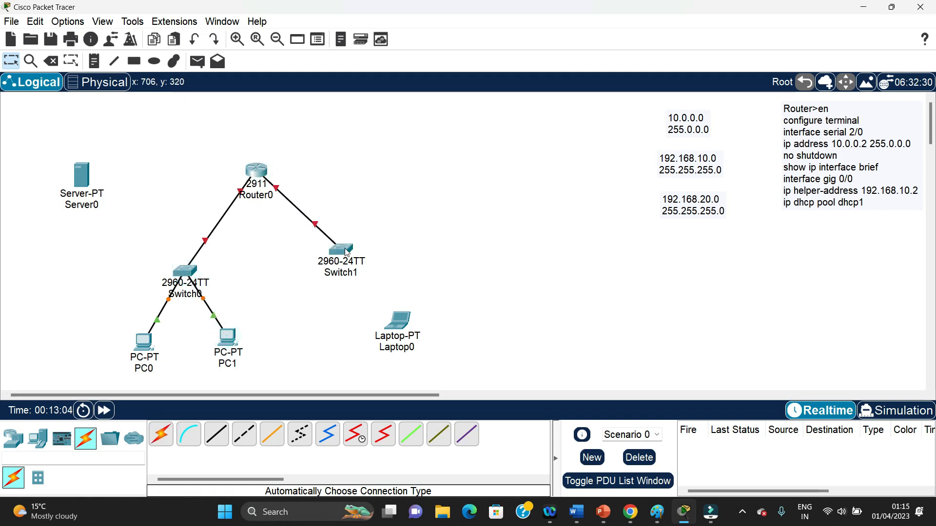
pyautogui.click(161, 434)
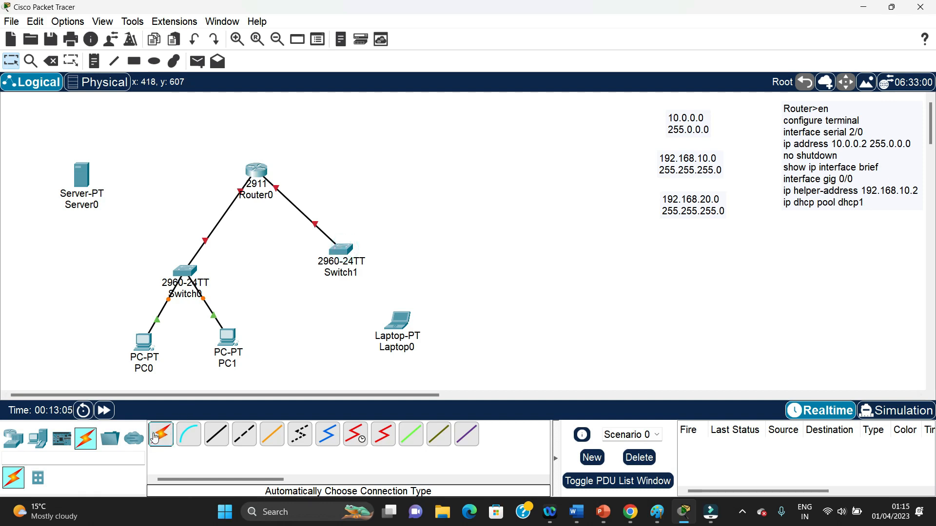
pyautogui.click(344, 254)
pyautogui.click(558, 267)
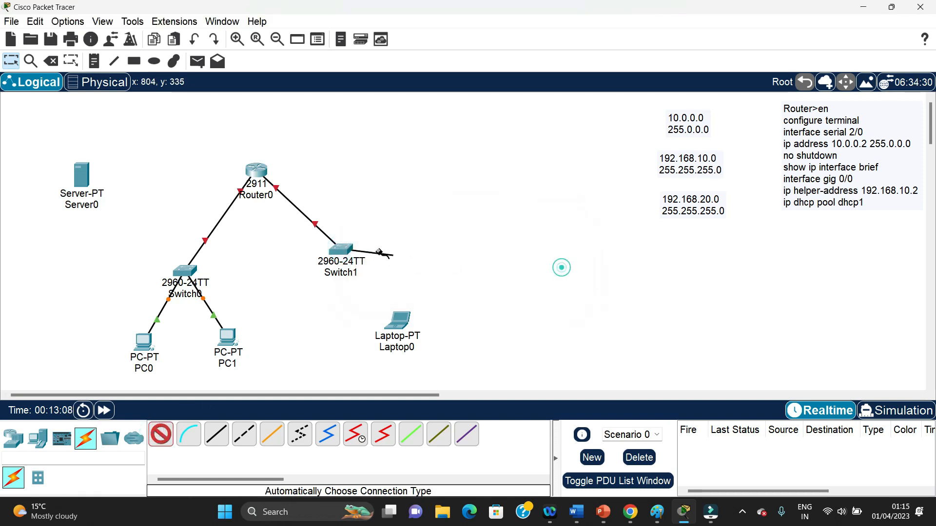
pyautogui.click(400, 326)
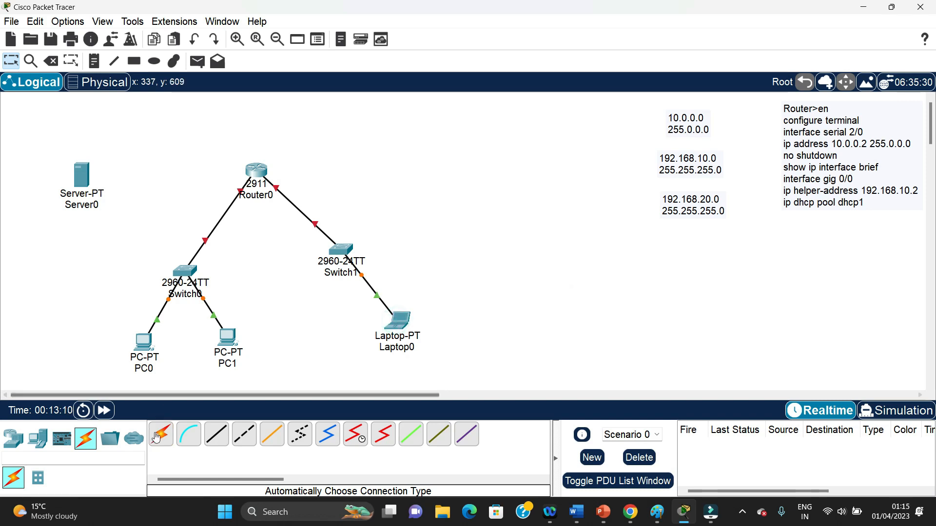
# Cable Server0 to Router0 with the automatic connection type, and move Switch1 and Laptop0 up and to the right
pyautogui.click(161, 434)
pyautogui.click(88, 170)
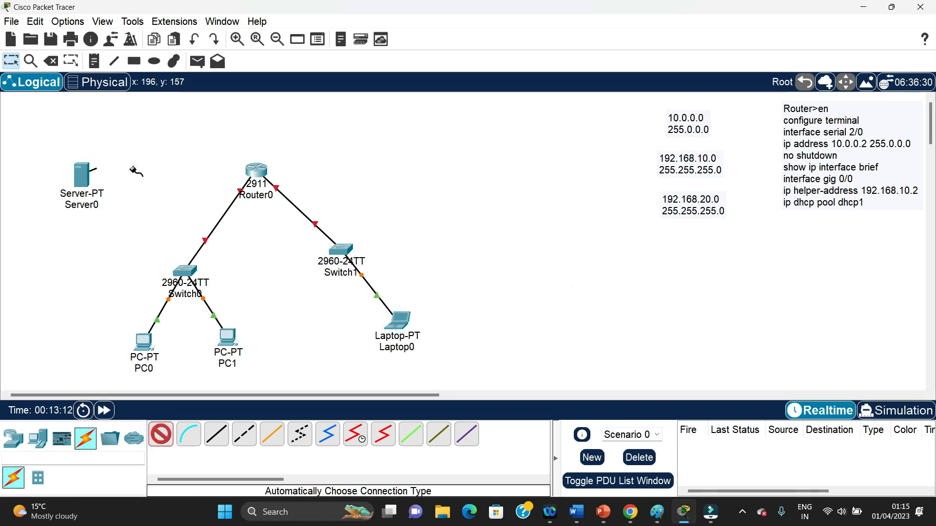
pyautogui.click(252, 180)
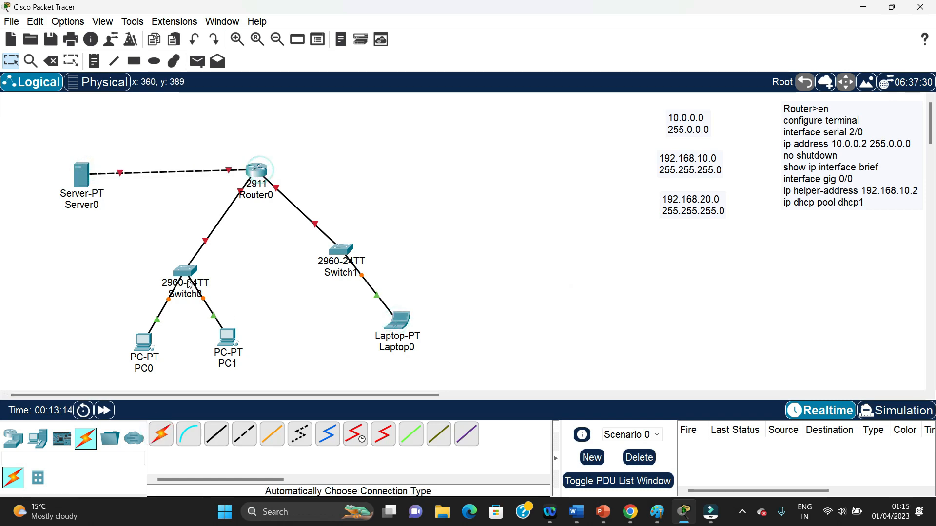
pyautogui.moveTo(343, 249); pyautogui.dragTo(365, 203)
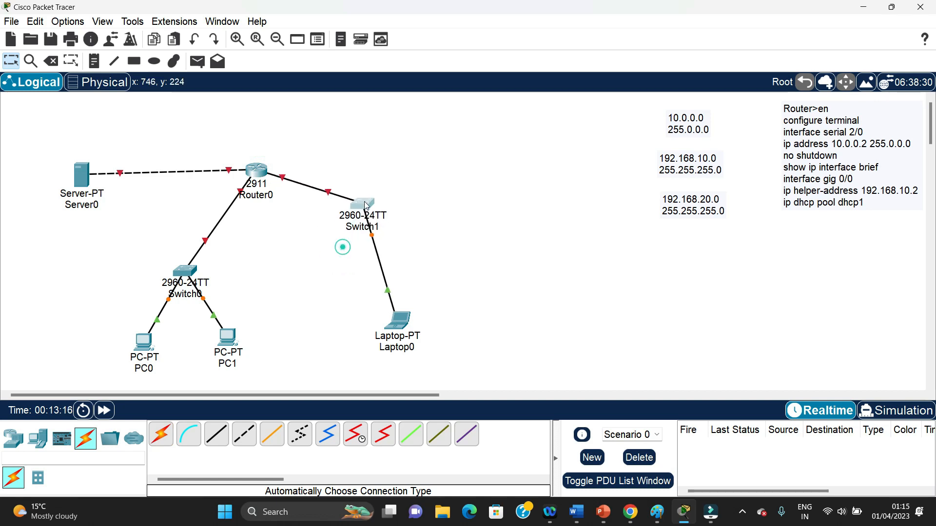
pyautogui.moveTo(390, 331); pyautogui.dragTo(438, 264)
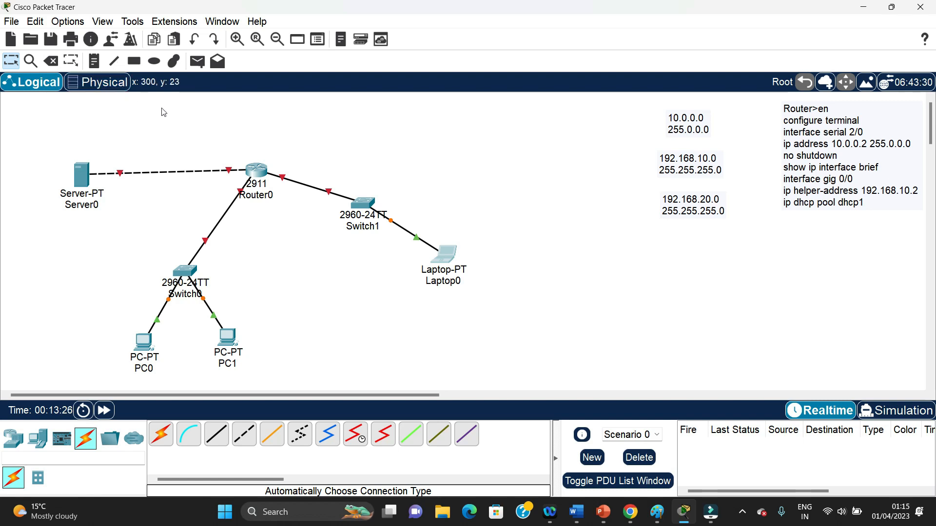
# Draw unfilled, outlined rectangles around the Switch0 group with its PCs and around the Switch1 group with Laptop0
pyautogui.click(134, 61)
pyautogui.moveTo(97, 245)
pyautogui.mouseDown()
pyautogui.moveTo(227, 272)
pyautogui.moveTo(273, 375)
pyautogui.moveTo(256, 386)
pyautogui.mouseUp()
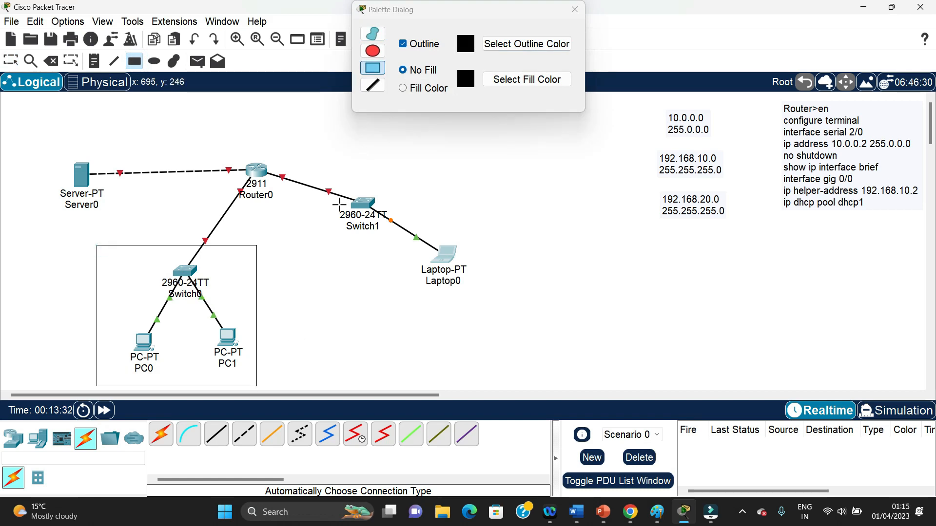
pyautogui.moveTo(338, 180); pyautogui.dragTo(483, 299)
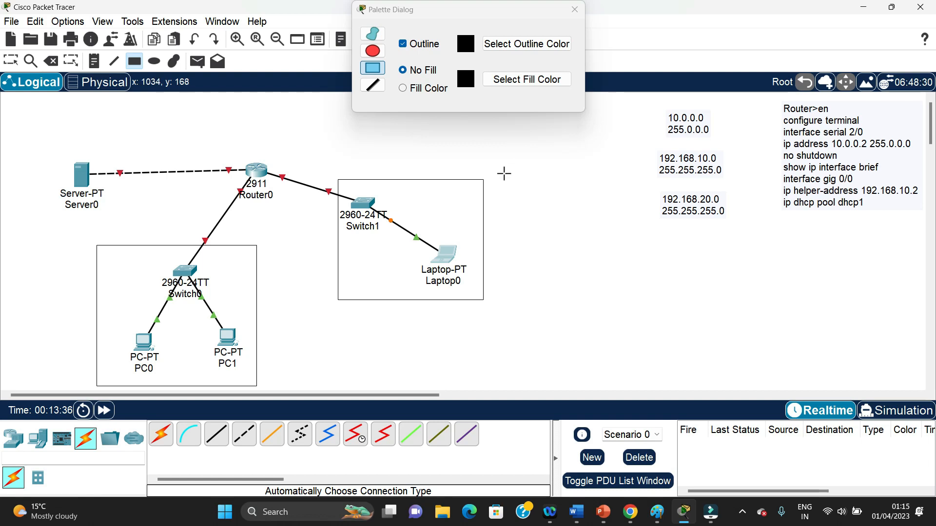
pyautogui.click(575, 9)
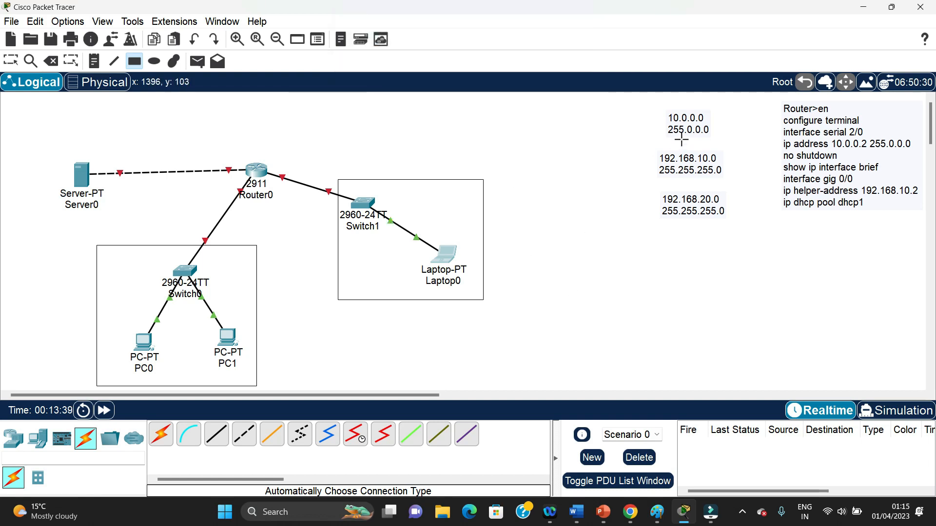
pyautogui.press('Escape')
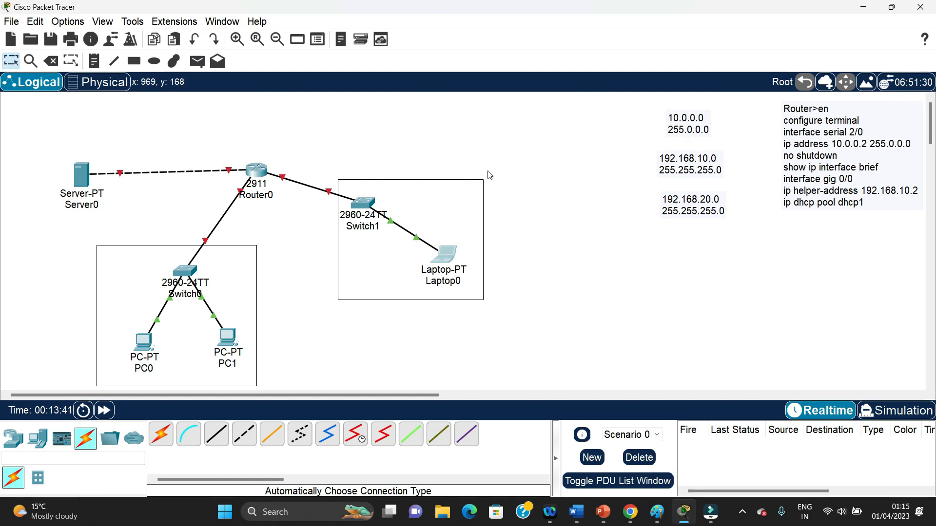
# Move the 10.0.0.0 note to the server link, the 192.168.10.0 note beside Switch1 and the 192.168.20.0 note beside Switch0
pyautogui.moveTo(675, 128); pyautogui.dragTo(155, 159)
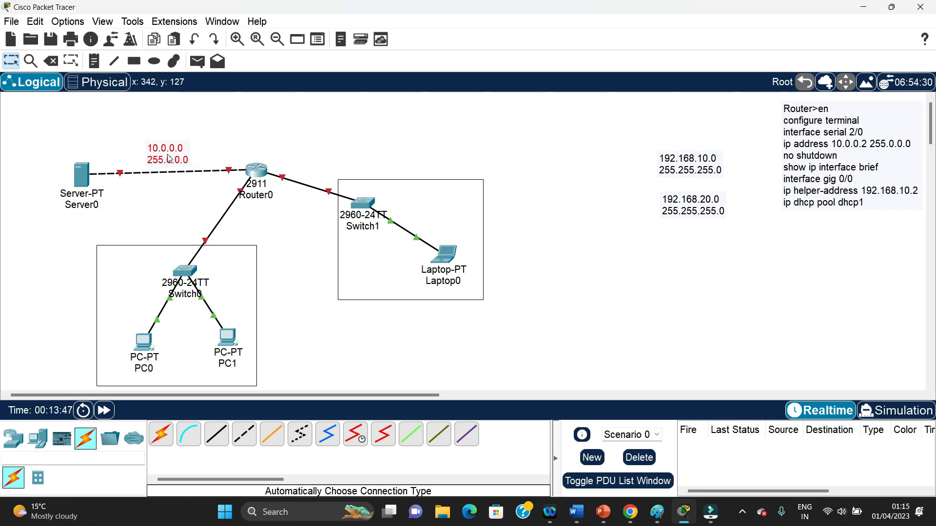
pyautogui.moveTo(681, 165); pyautogui.dragTo(432, 199)
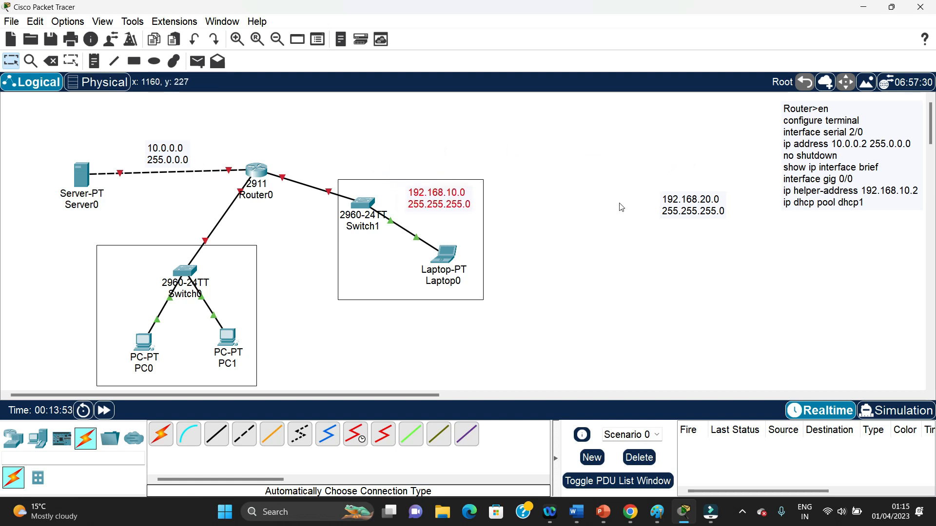
pyautogui.moveTo(677, 209); pyautogui.dragTo(119, 298)
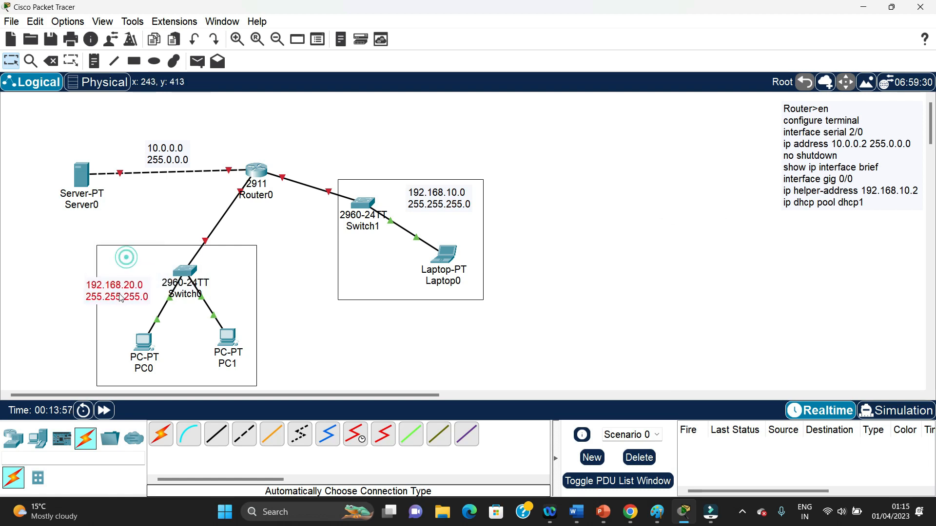
pyautogui.click(566, 242)
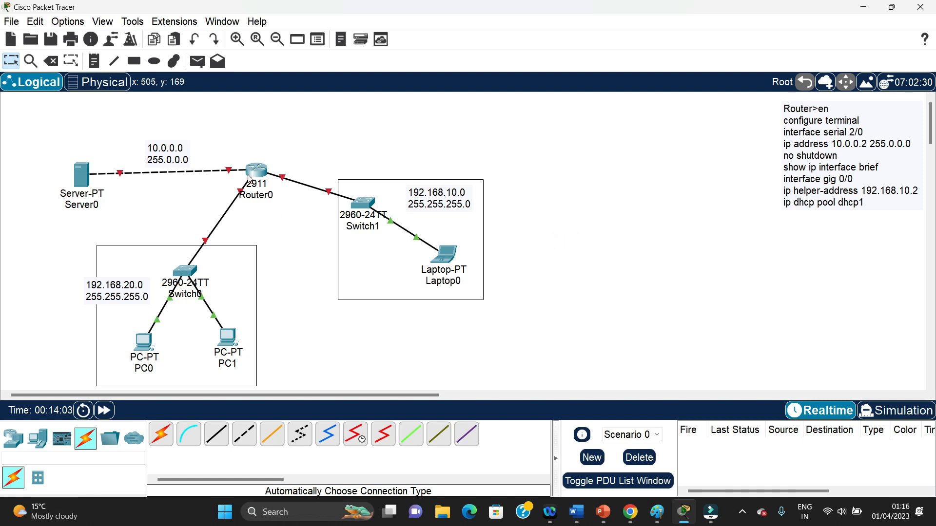
# Assign Server0 the static IPv4 address 10.0.0.2 with subnet mask 255.0.0.0
pyautogui.moveTo(248, 179)
pyautogui.moveTo(84, 178)
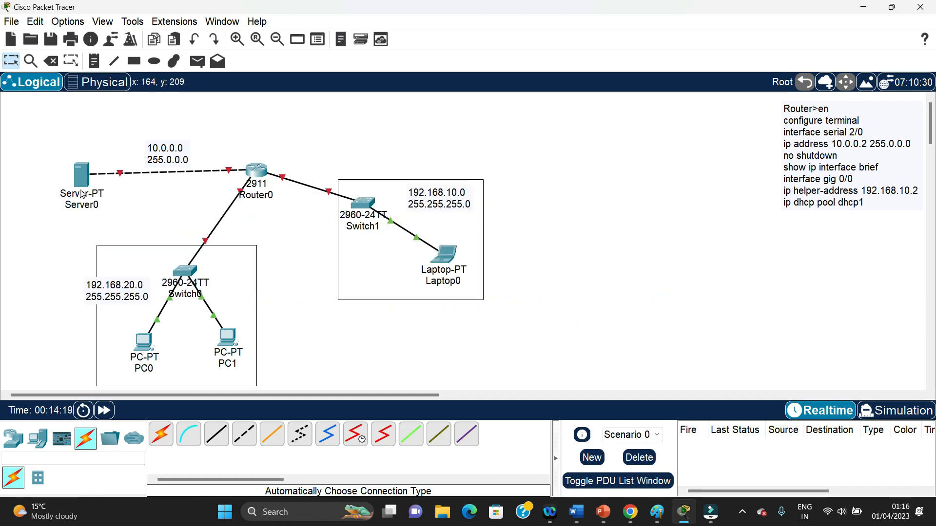
pyautogui.click(85, 177)
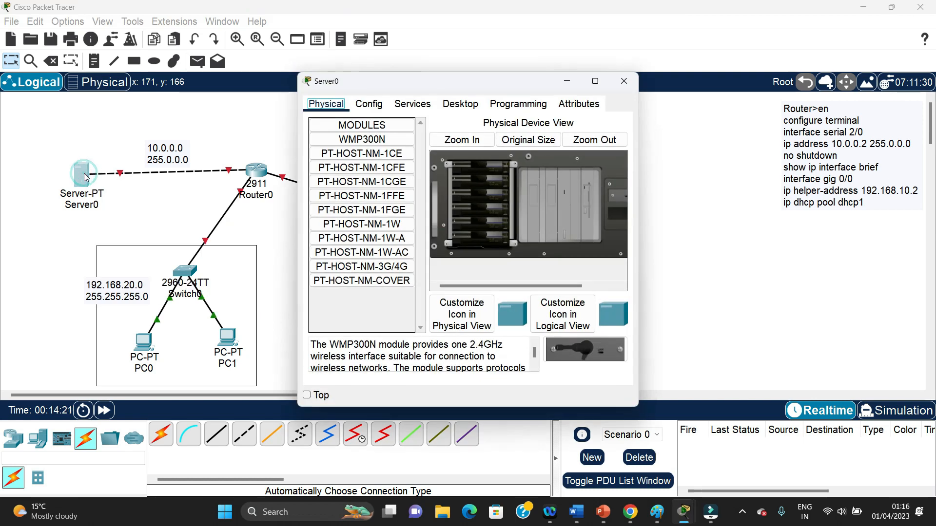
pyautogui.click(460, 104)
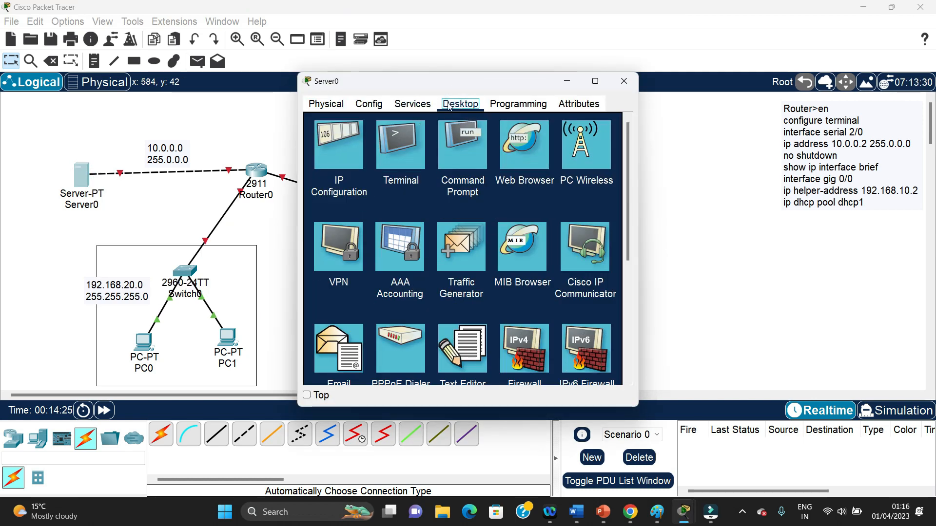
pyautogui.click(340, 169)
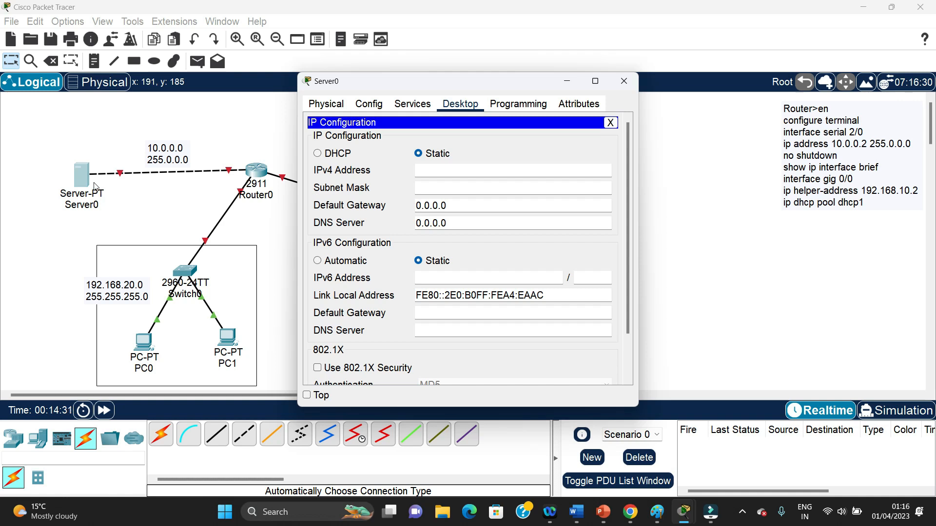
pyautogui.click(457, 166)
pyautogui.write('10.0')
pyautogui.press('Tab')
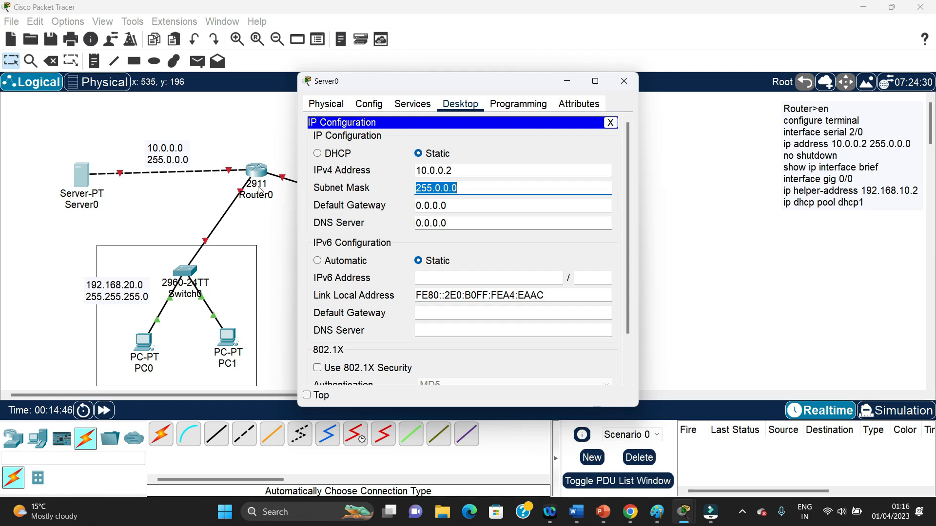
# Set Server0's IPv4 default gateway to 10.0.0.1
pyautogui.click(458, 205)
pyautogui.press('BackSpace')
pyautogui.press('BackSpace')
pyautogui.press('BackSpace')
pyautogui.press('BackSpace')
pyautogui.press('BackSpace')
pyautogui.press('BackSpace')
pyautogui.press('BackSpace')
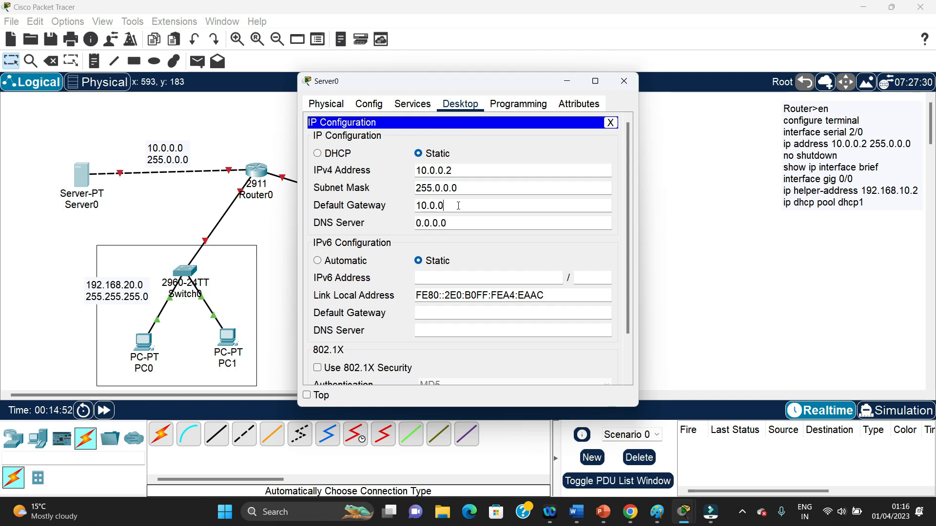
pyautogui.click(458, 206)
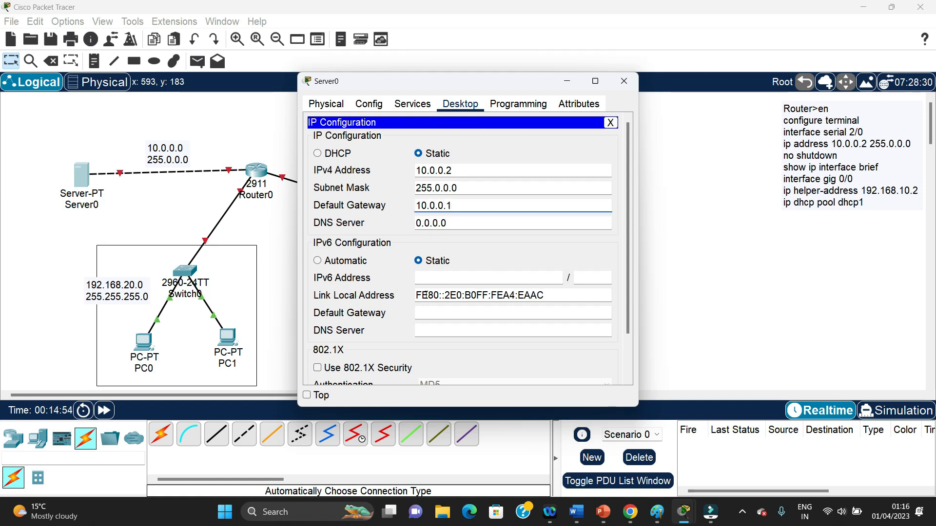
pyautogui.moveTo(628, 307); pyautogui.dragTo(629, 360)
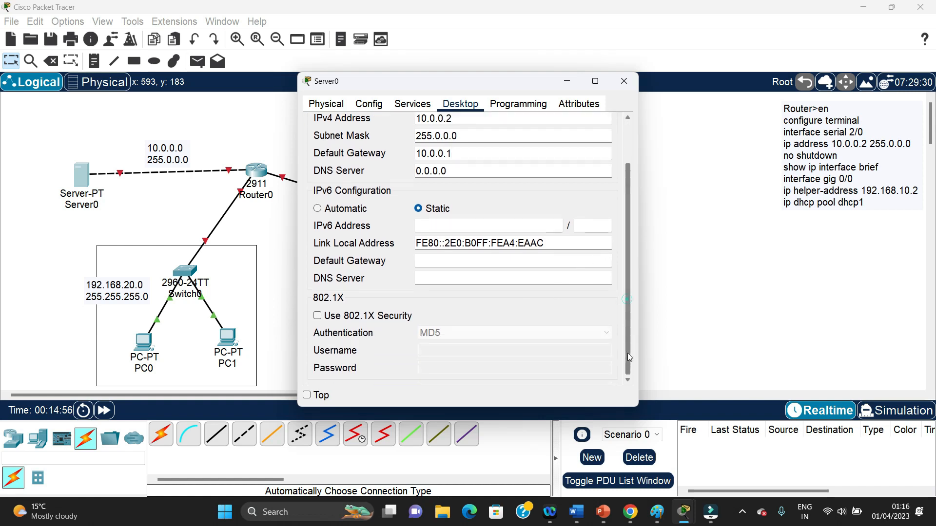
pyautogui.moveTo(628, 300); pyautogui.dragTo(629, 246)
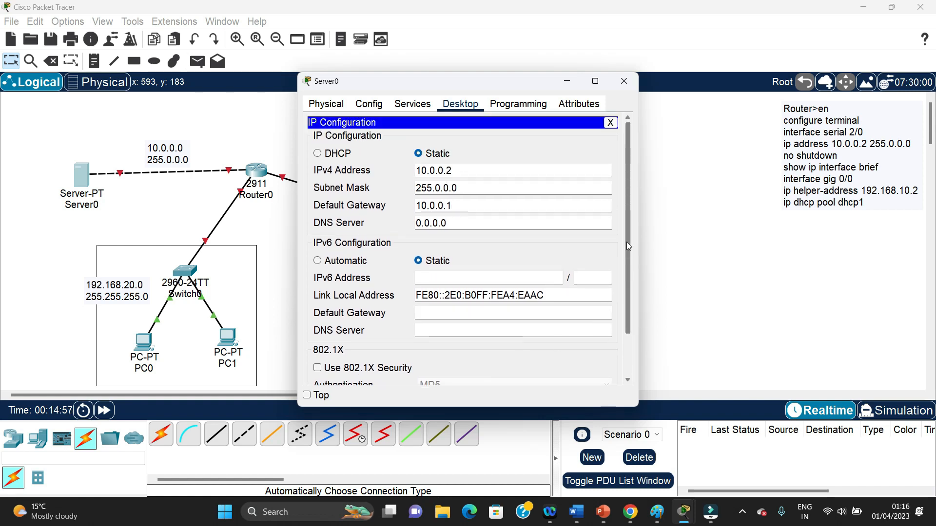
# Turn on the DHCP service on Server0's FastEthernet0 interface and move the server window clear of the topology
pyautogui.click(412, 105)
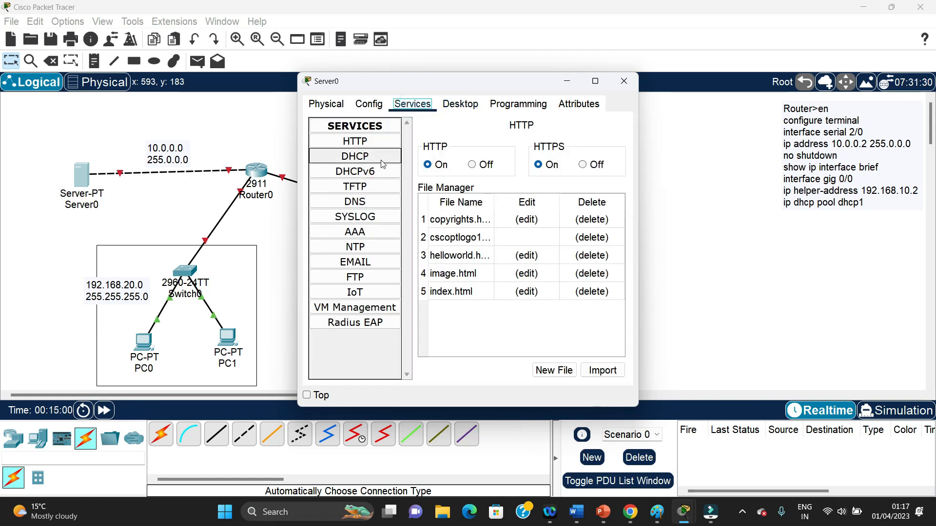
pyautogui.click(362, 157)
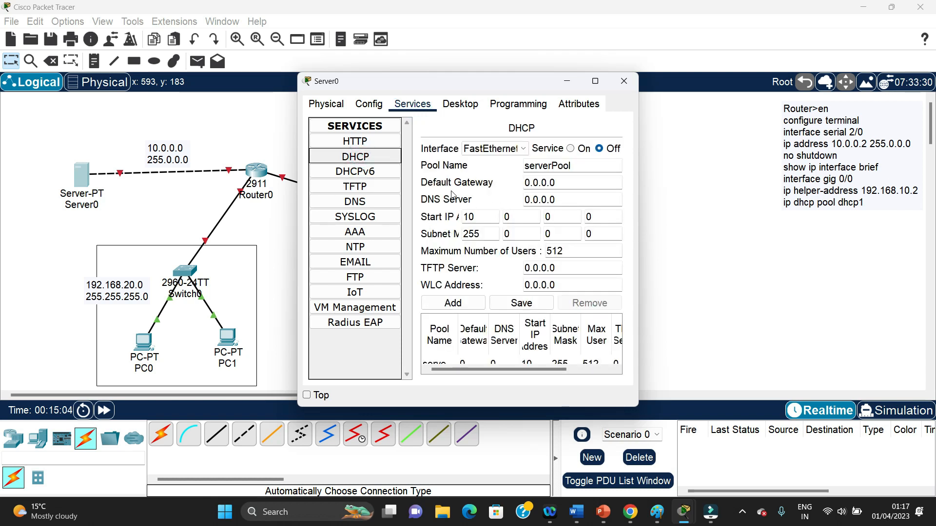
pyautogui.click(570, 149)
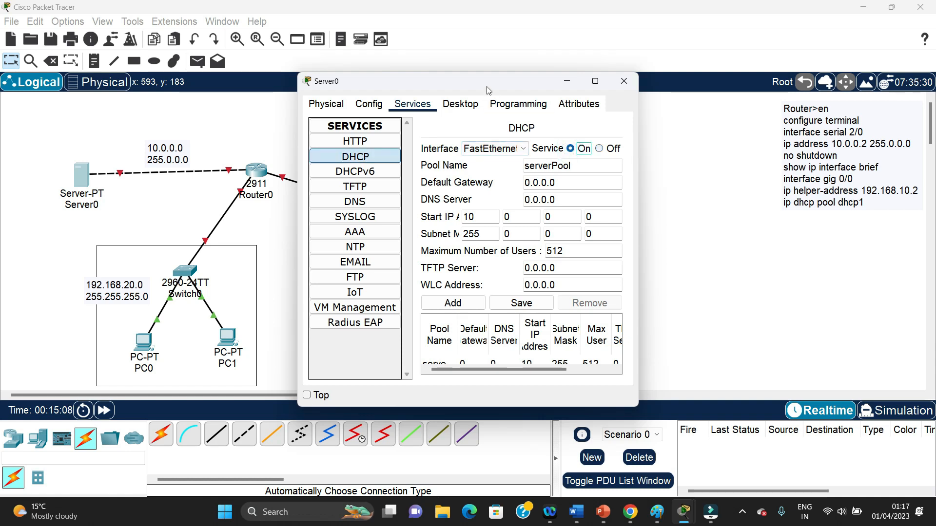
pyautogui.moveTo(490, 83); pyautogui.dragTo(614, 42)
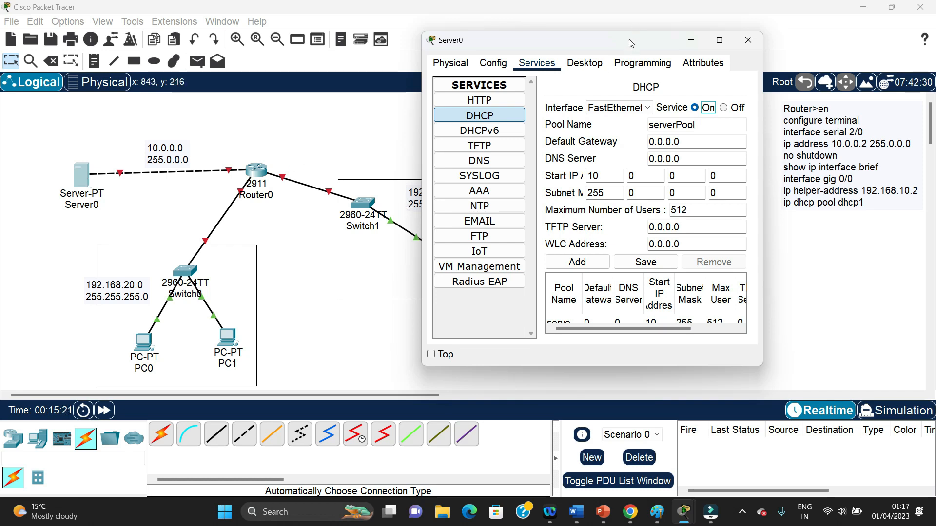
pyautogui.moveTo(629, 40); pyautogui.dragTo(745, 64)
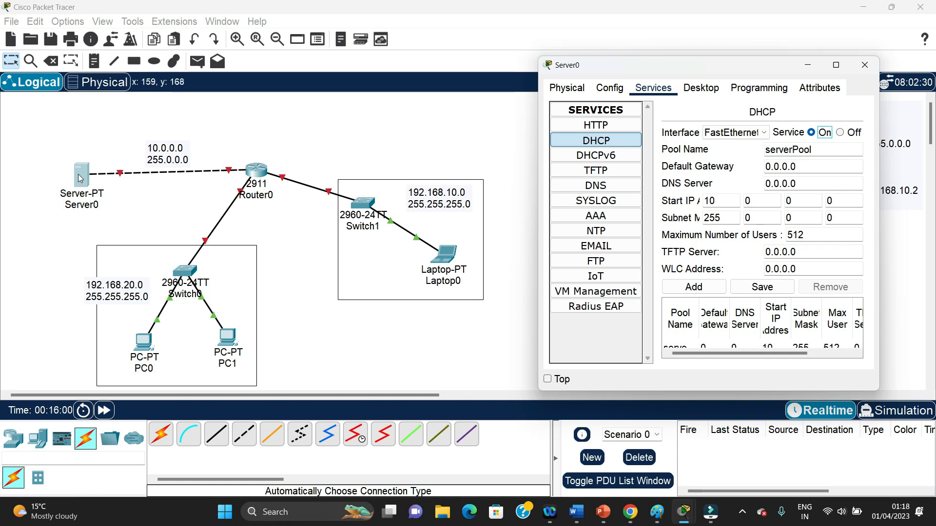
# Name the DHCP pool pool-1 and set its default gateway to 192.168.20.1
pyautogui.moveTo(822, 146); pyautogui.dragTo(765, 153)
pyautogui.write('pool-1')
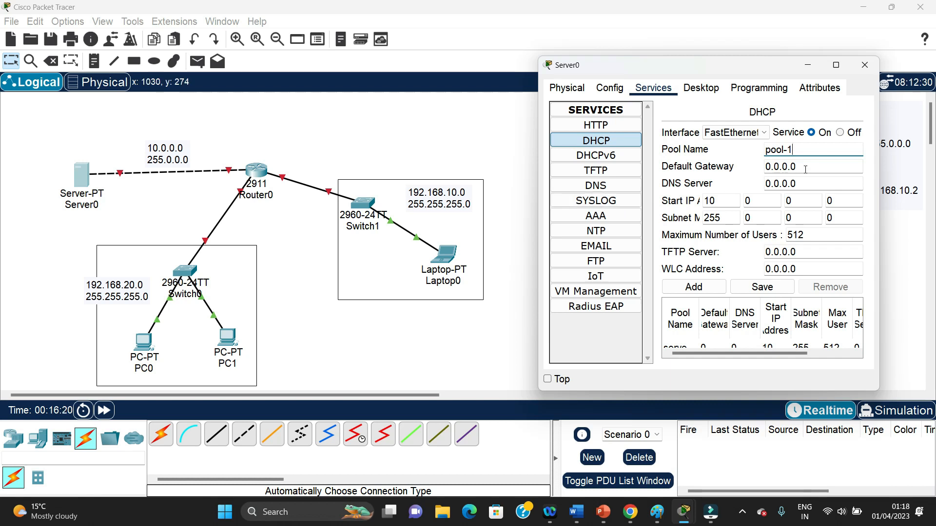
pyautogui.press('Tab')
pyautogui.write('19')
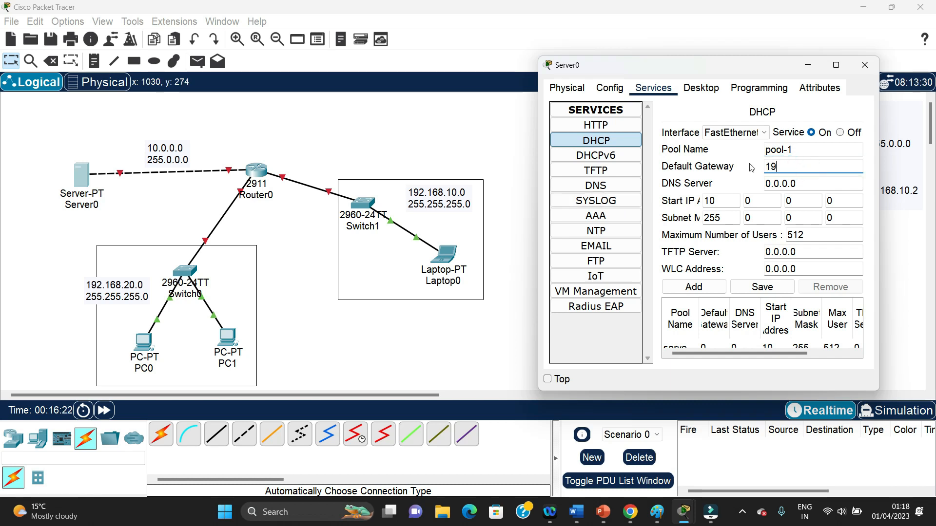
pyautogui.write('2.168')
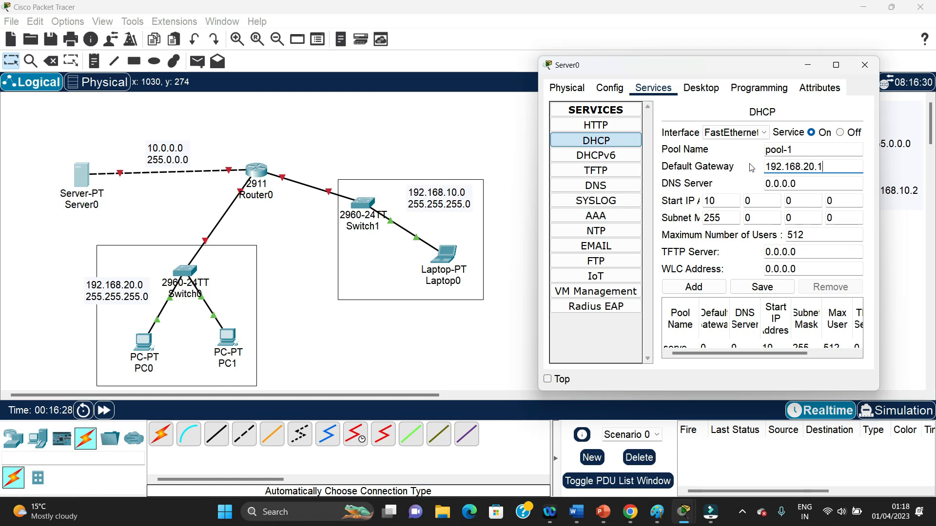
pyautogui.write('.20.1')
pyautogui.press('Tab')
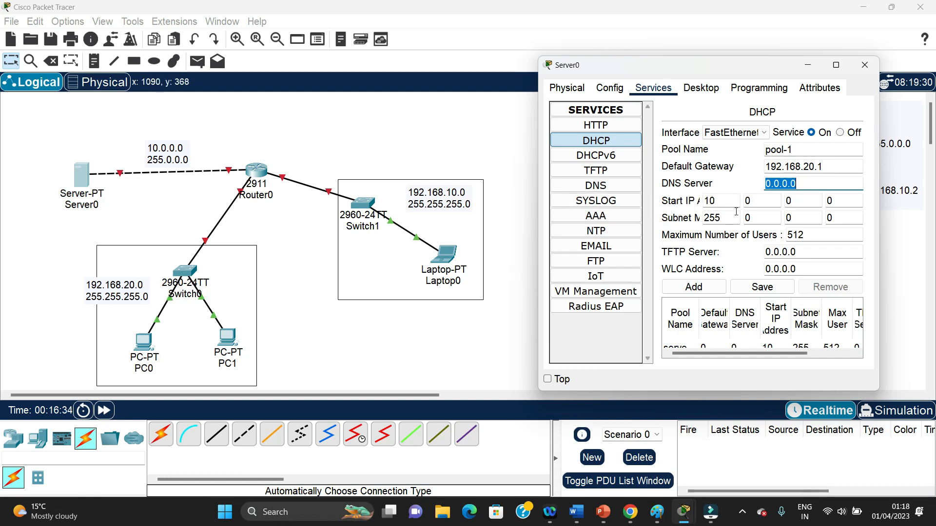
# Set the start IP address of pool-1 to 192.168.20.3
pyautogui.moveTo(723, 201); pyautogui.dragTo(687, 201)
pyautogui.write('192')
pyautogui.write('.')
pyautogui.write('168')
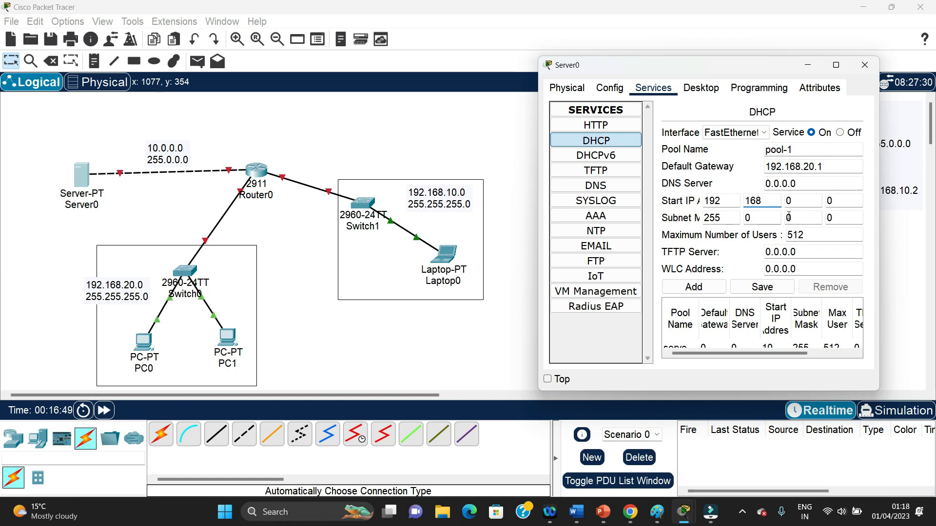
pyautogui.click(800, 201)
pyautogui.press('BackSpace')
pyautogui.write('20')
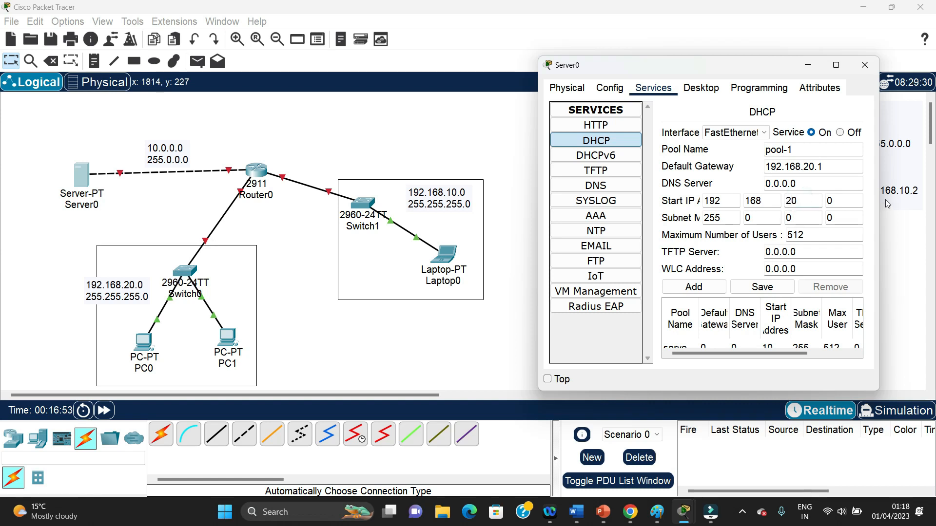
pyautogui.click(849, 199)
pyautogui.press('BackSpace')
# Set the subnet mask of pool-1 to 255.255.255.0
pyautogui.click(764, 217)
pyautogui.press('BackSpace')
pyautogui.write('255')
pyautogui.press('Tab')
pyautogui.write('255')
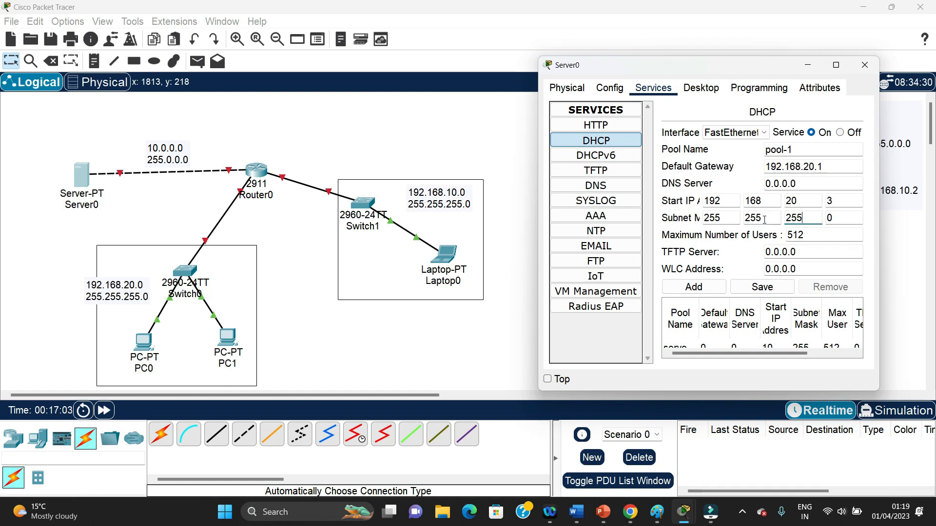
# Limit pool-1 to a maximum of 20 users and save the pool
pyautogui.press('Tab')
pyautogui.press('Tab')
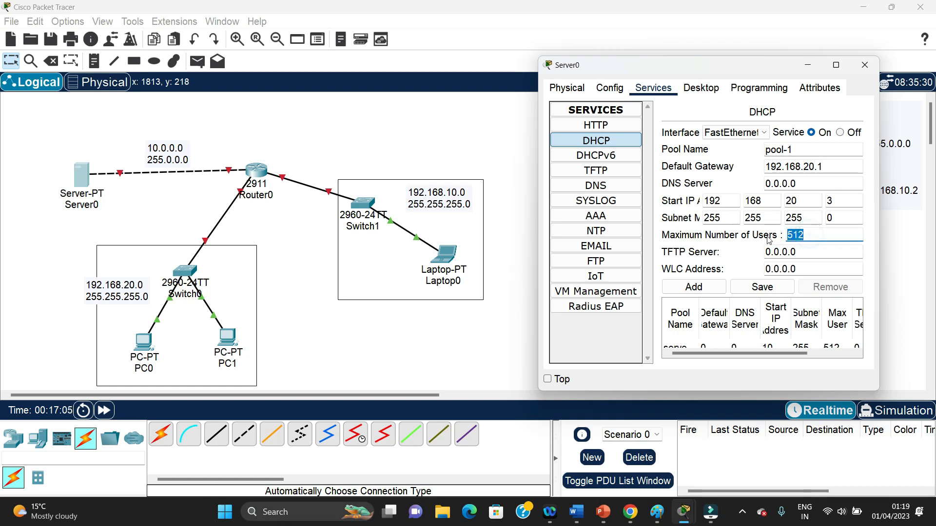
pyautogui.write('20')
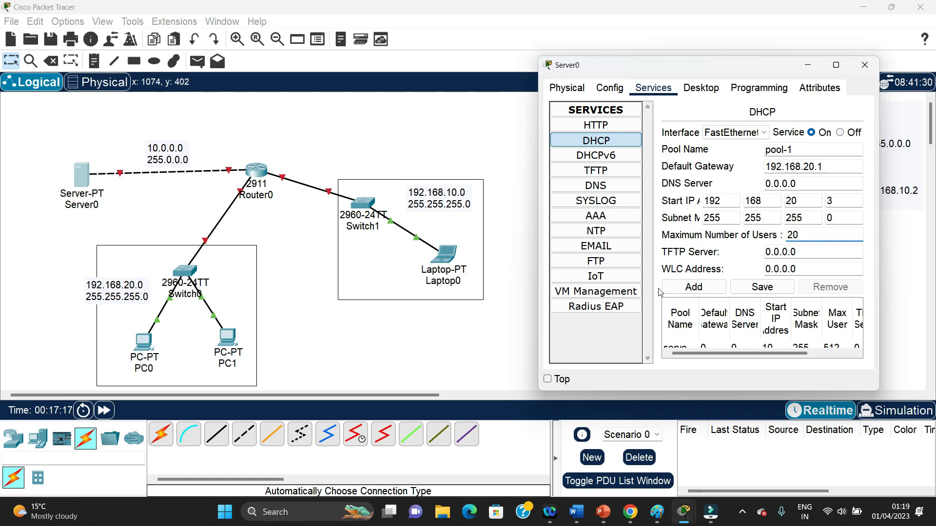
pyautogui.click(762, 290)
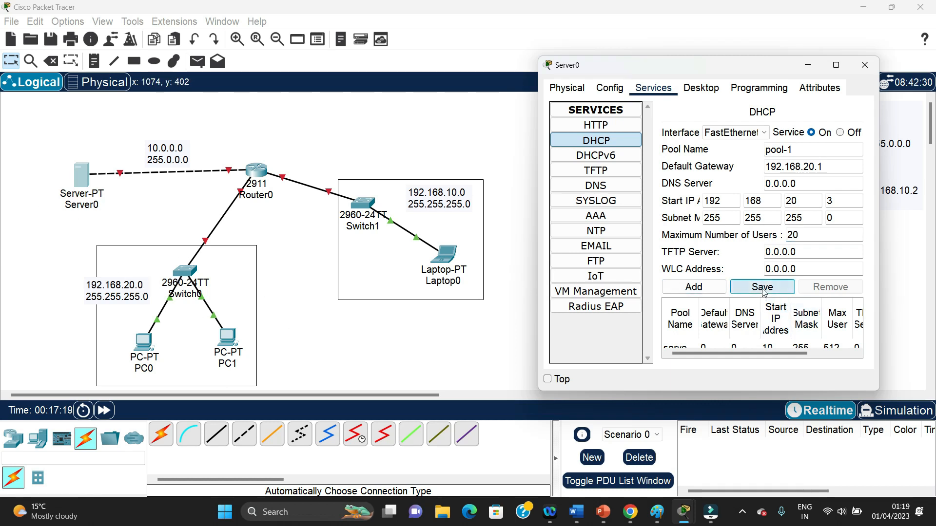
pyautogui.click(560, 268)
pyautogui.moveTo(538, 244); pyautogui.dragTo(234, 267)
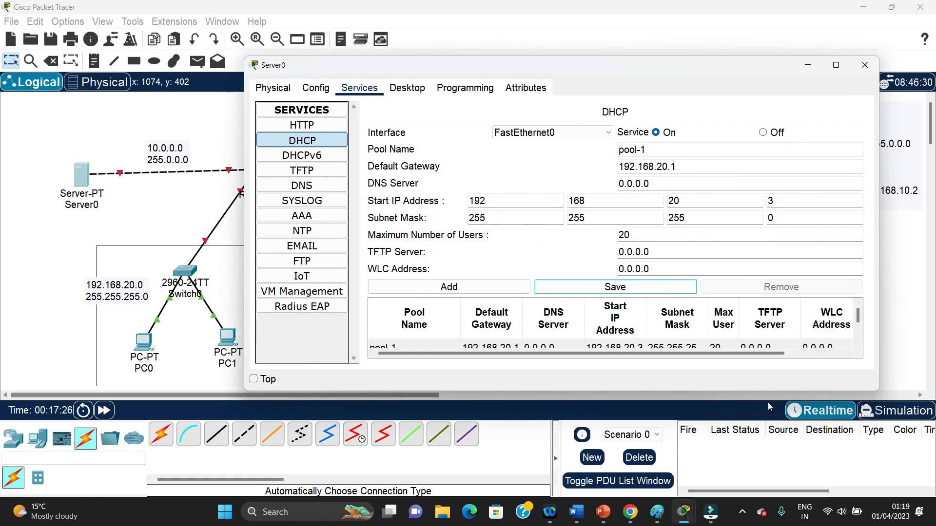
pyautogui.moveTo(769, 393); pyautogui.dragTo(769, 497)
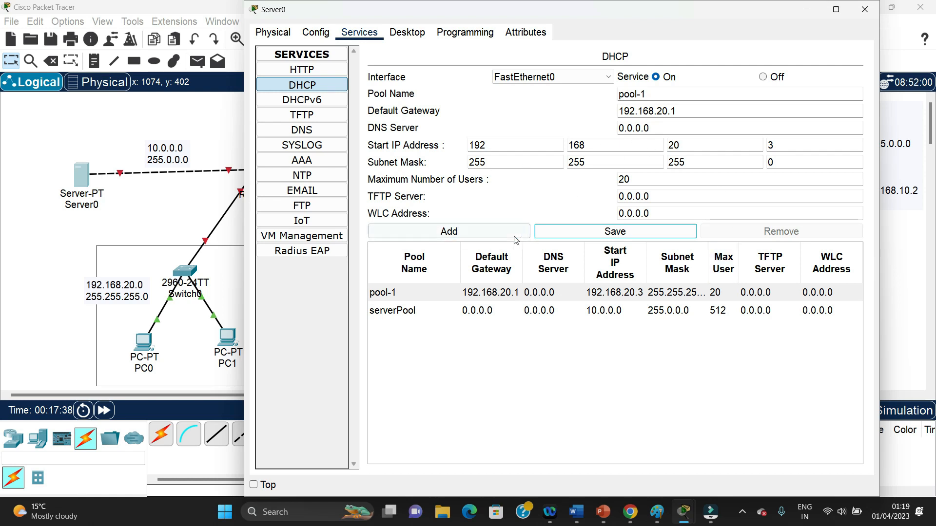
# Change the DHCP pool name to pool-2 and its default gateway to 192.168.10.1
pyautogui.click(474, 234)
pyautogui.click(531, 213)
pyautogui.press('BackSpace')
pyautogui.write('2')
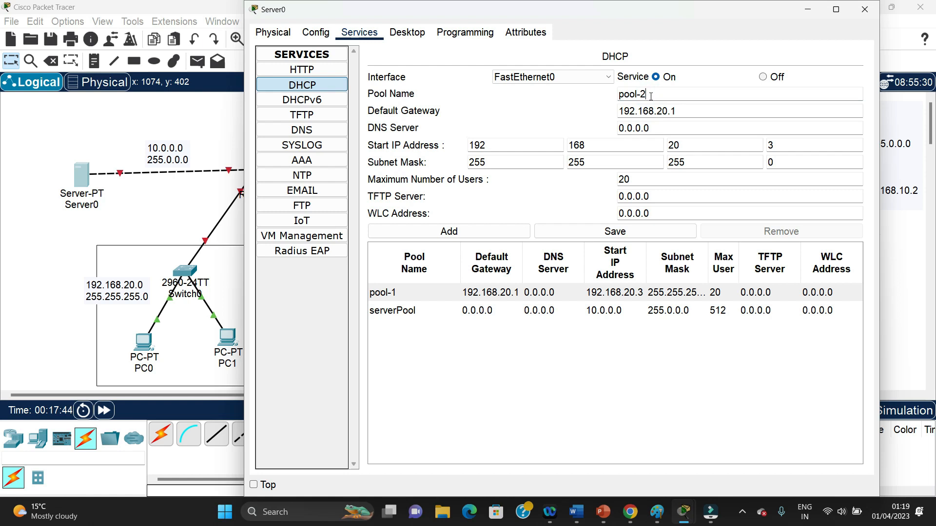
pyautogui.click(662, 111)
pyautogui.press('BackSpace')
pyautogui.write('1')
# Set the start IP address of pool-2 to 192.168.10.3 and save the pool
pyautogui.click(672, 146)
pyautogui.press('BackSpace')
pyautogui.write('1')
pyautogui.click(624, 40)
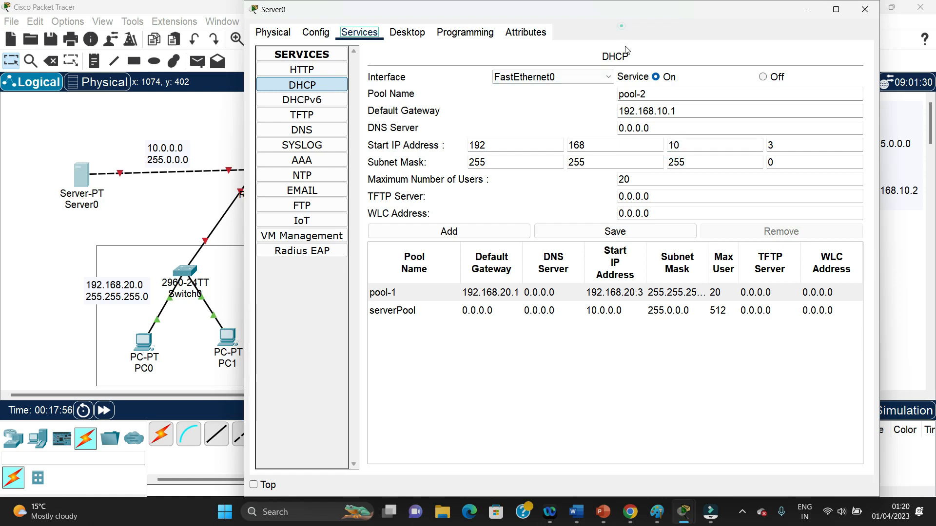
pyautogui.moveTo(553, 12); pyautogui.dragTo(586, 330)
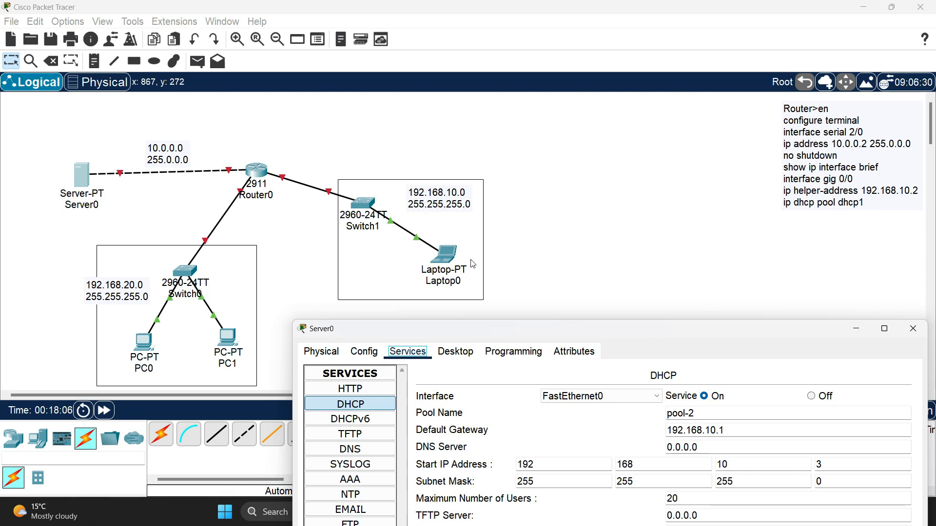
pyautogui.moveTo(711, 337); pyautogui.dragTo(632, 35)
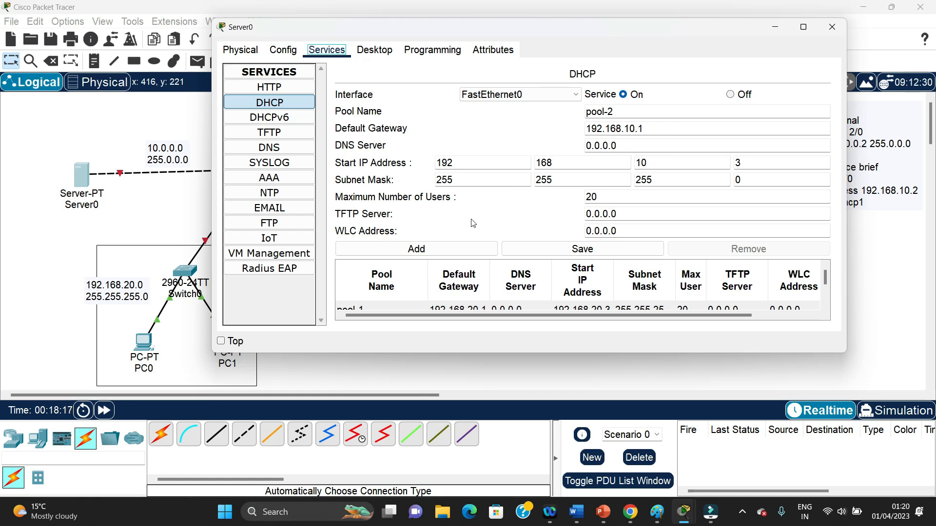
pyautogui.click(563, 249)
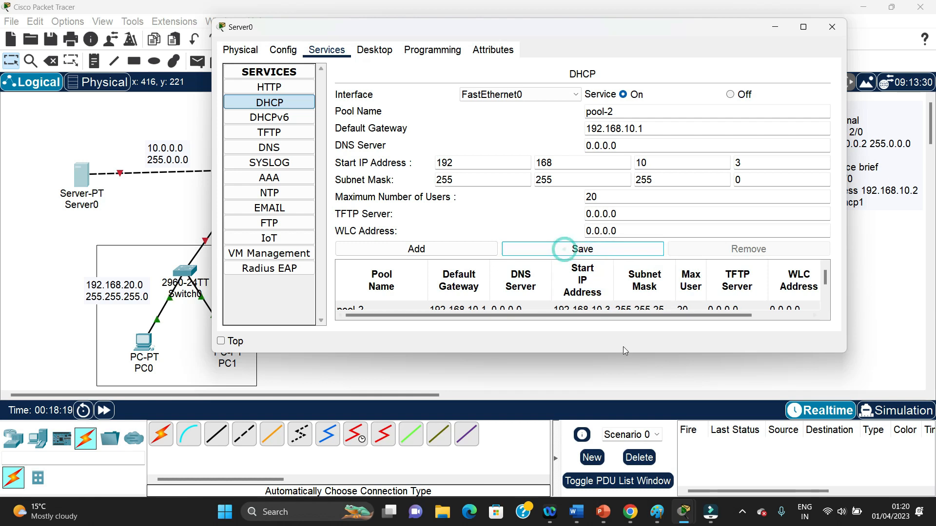
pyautogui.moveTo(623, 353); pyautogui.dragTo(637, 487)
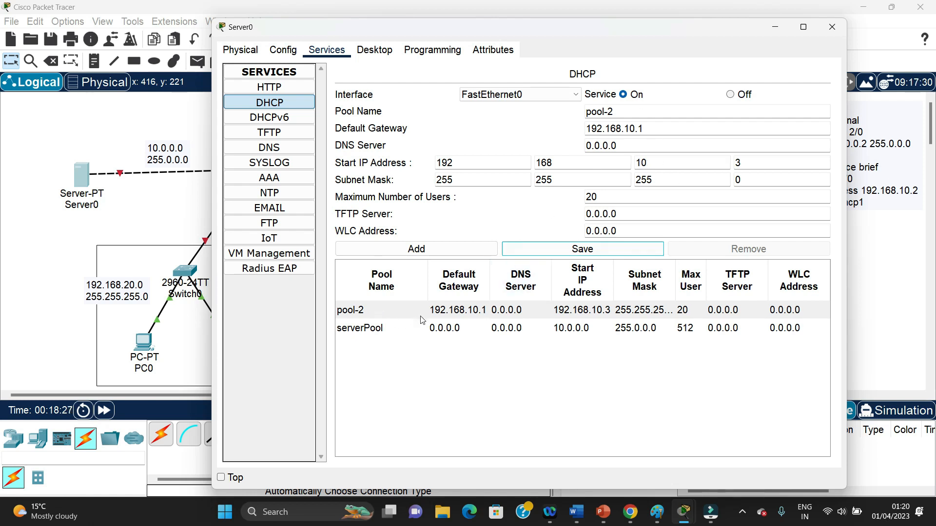
# Change the DHCP pool name to pool-1 and its default gateway to 192.168.20.1
pyautogui.click(438, 254)
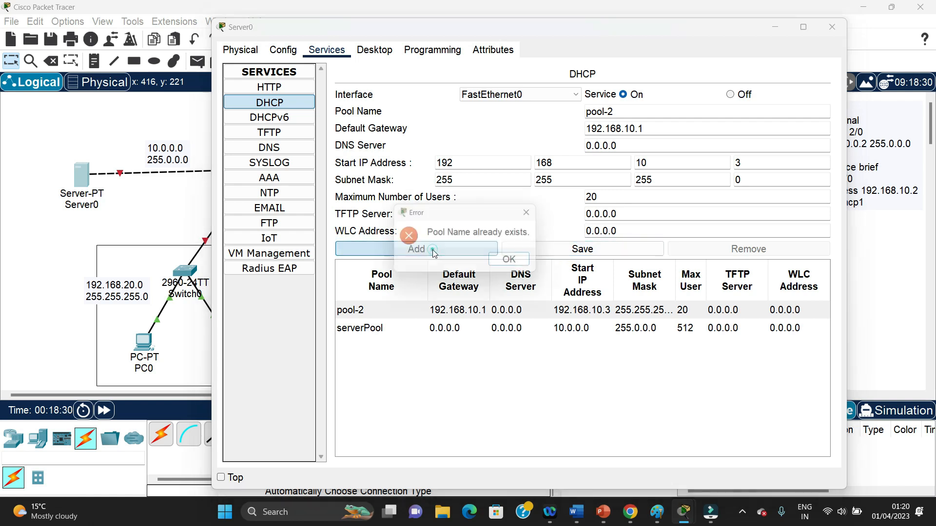
pyautogui.click(516, 263)
pyautogui.click(629, 112)
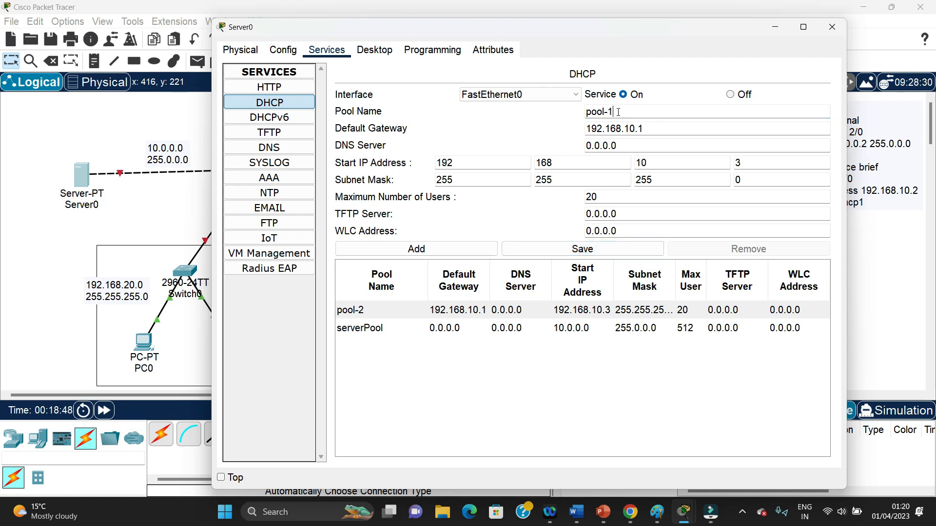
pyautogui.click(628, 129)
pyautogui.press('BackSpace')
pyautogui.write('2')
# Set the start IP address to 192.168.20.3, add pool-1 as a new pool, and close Server0's configuration
pyautogui.click(643, 164)
pyautogui.press('BackSpace')
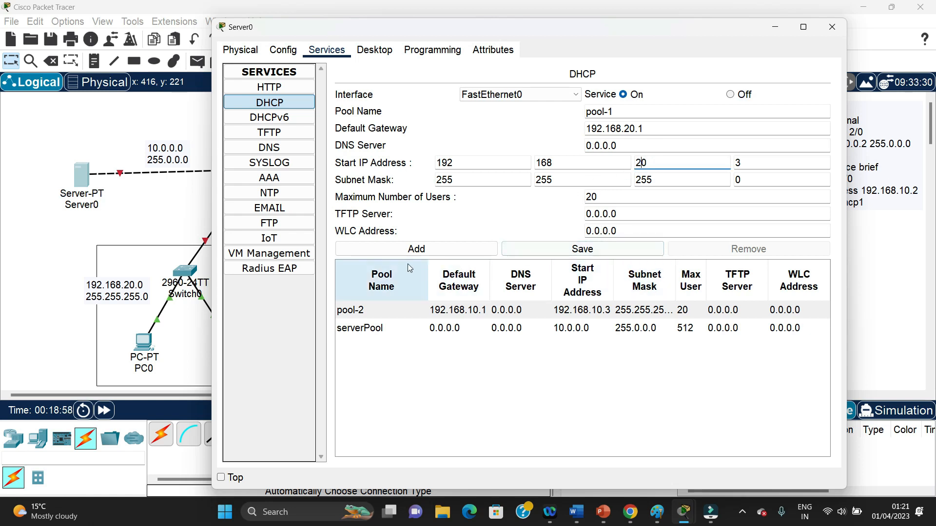
pyautogui.click(415, 248)
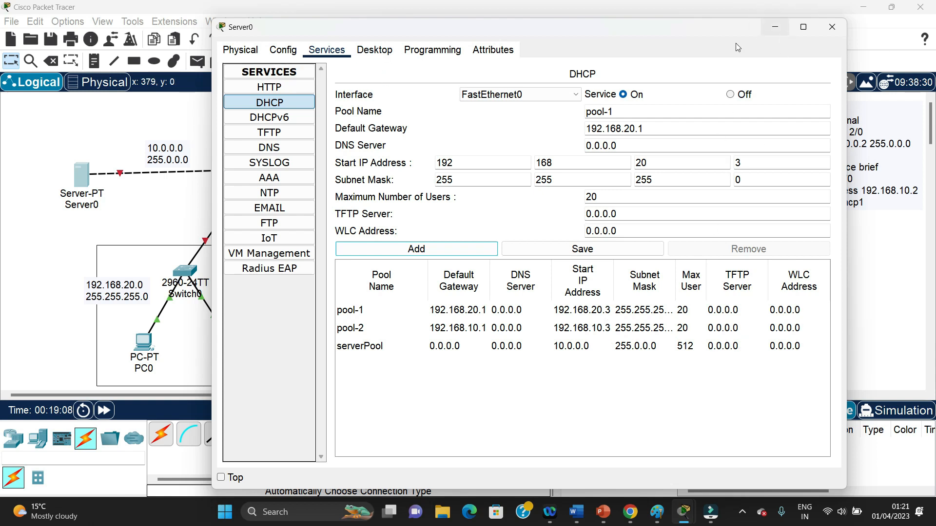
pyautogui.click(831, 28)
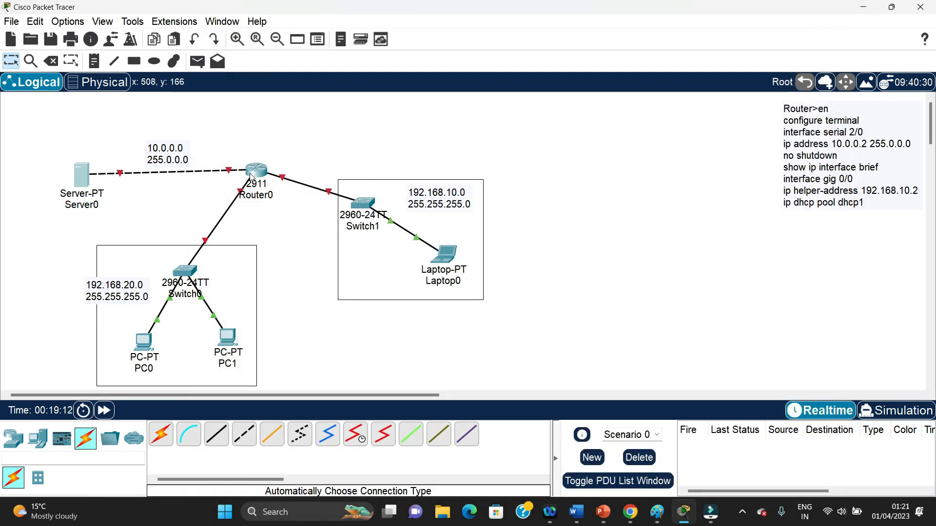
# Set PC1's IP configuration to DHCP and close the PC's window
pyautogui.moveTo(255, 172)
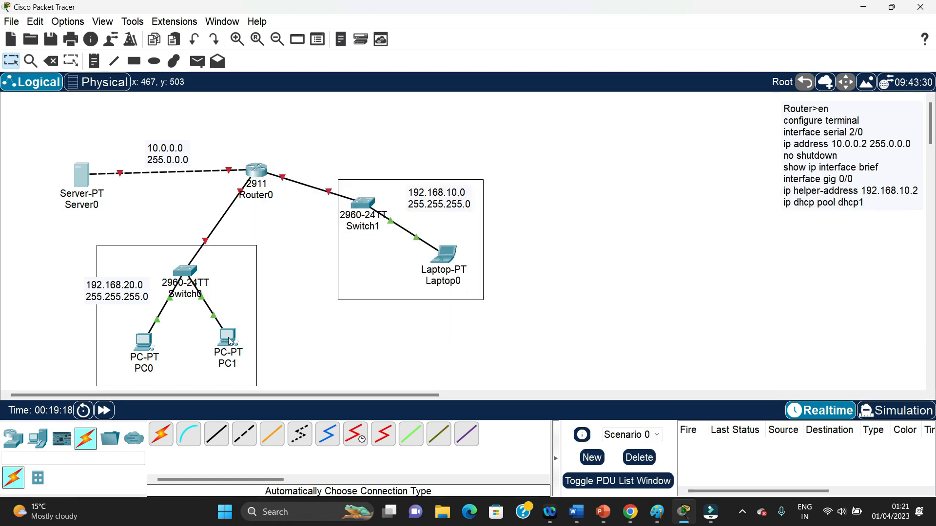
pyautogui.moveTo(230, 342)
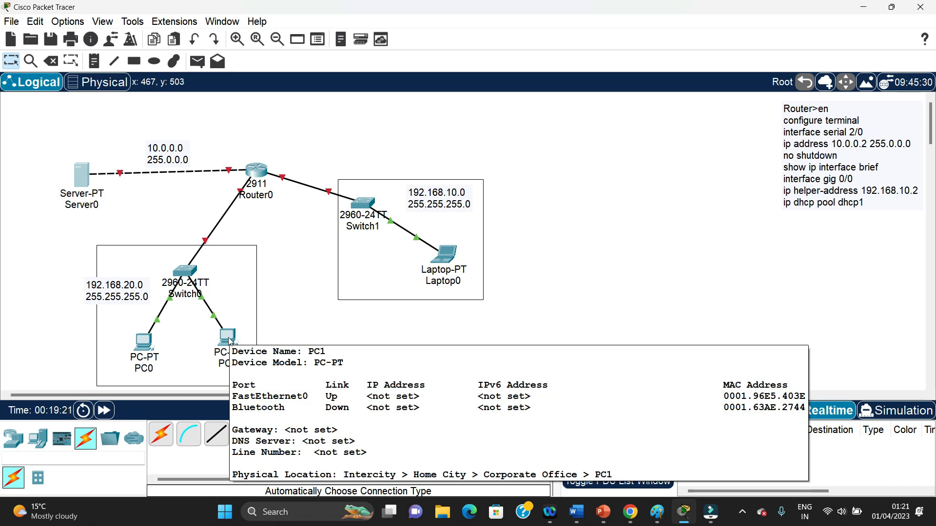
pyautogui.click(230, 341)
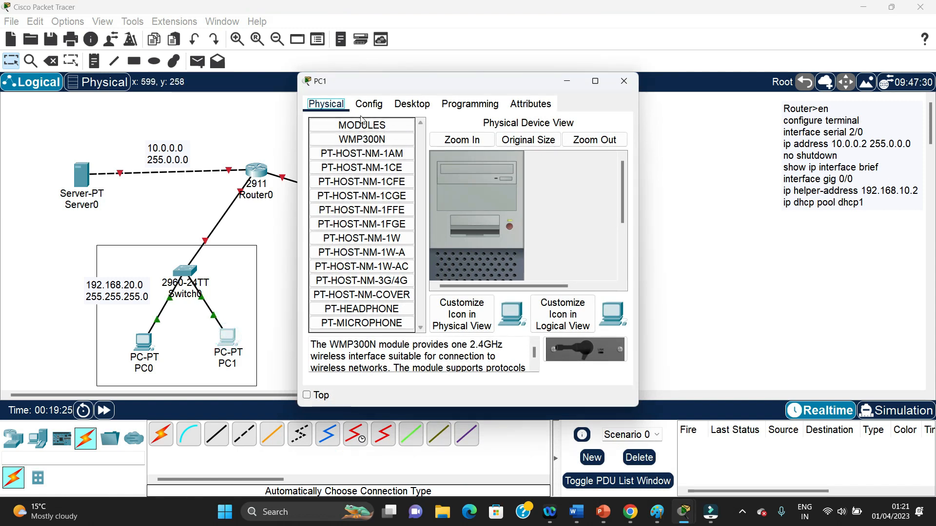
pyautogui.click(412, 104)
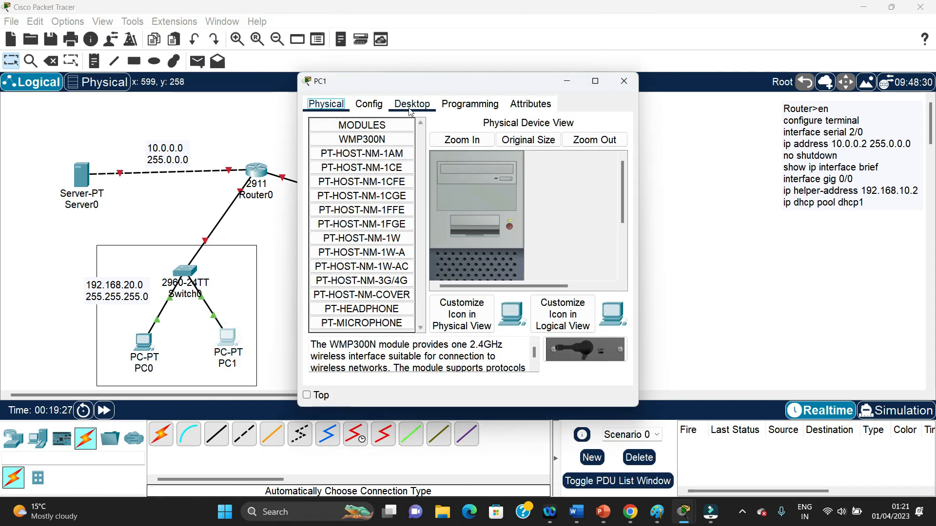
pyautogui.click(327, 155)
pyautogui.click(320, 170)
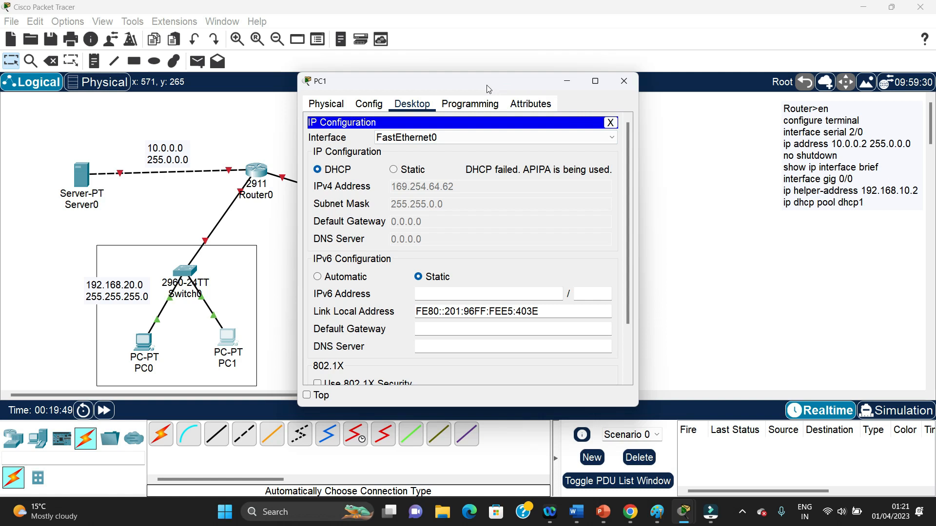
pyautogui.moveTo(487, 85); pyautogui.dragTo(619, 66)
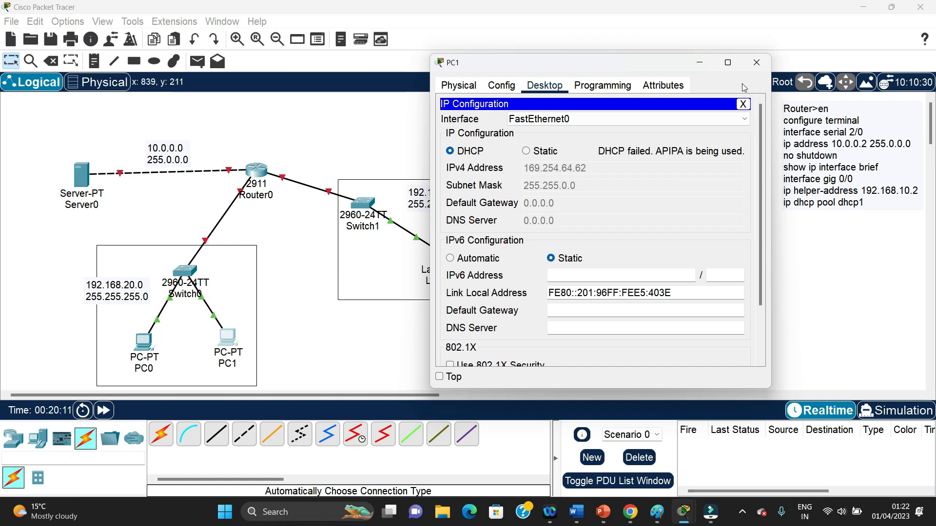
pyautogui.click(756, 62)
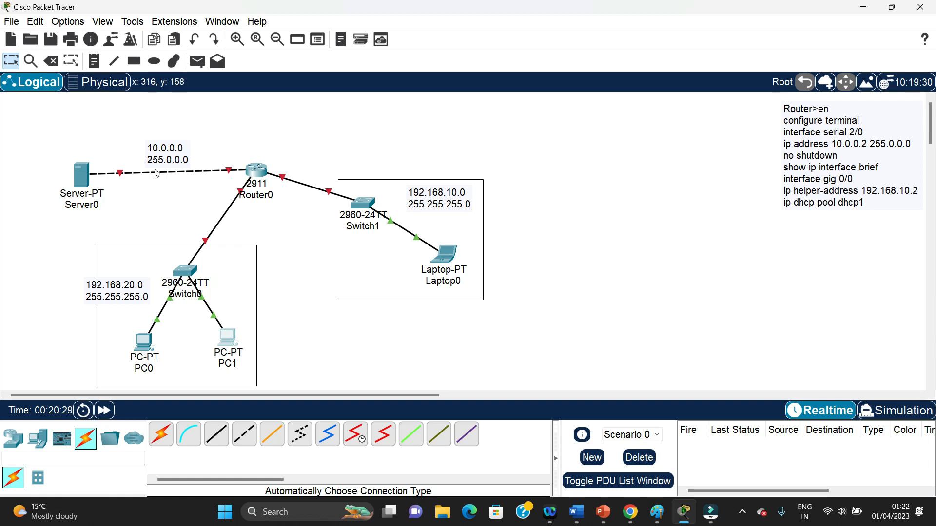
# Open Router0's command line, decline the initial configuration dialog, and enter privileged mode with en
pyautogui.click(261, 174)
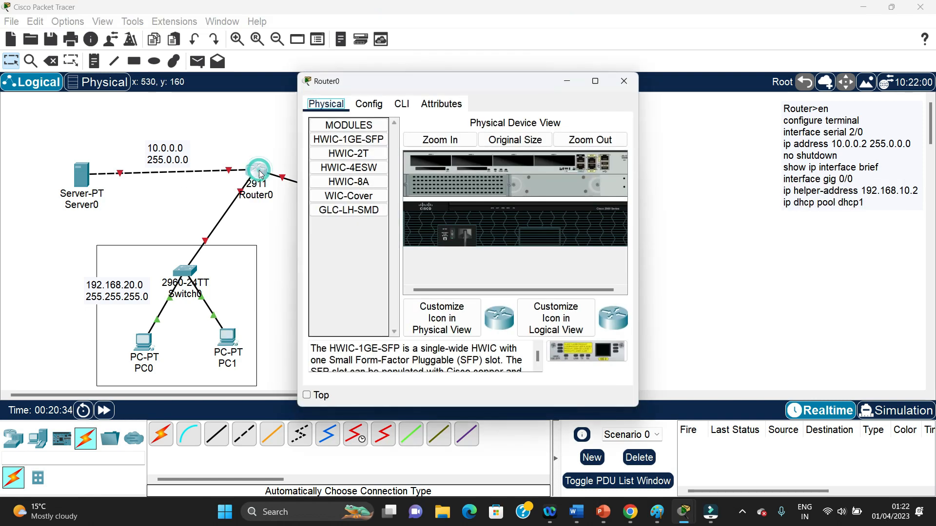
pyautogui.click(402, 105)
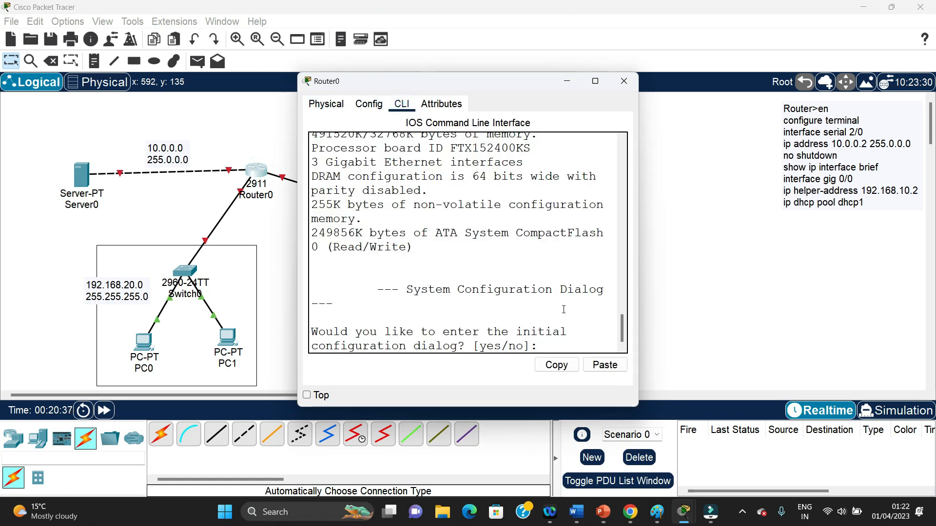
pyautogui.write('no')
pyautogui.press('Return')
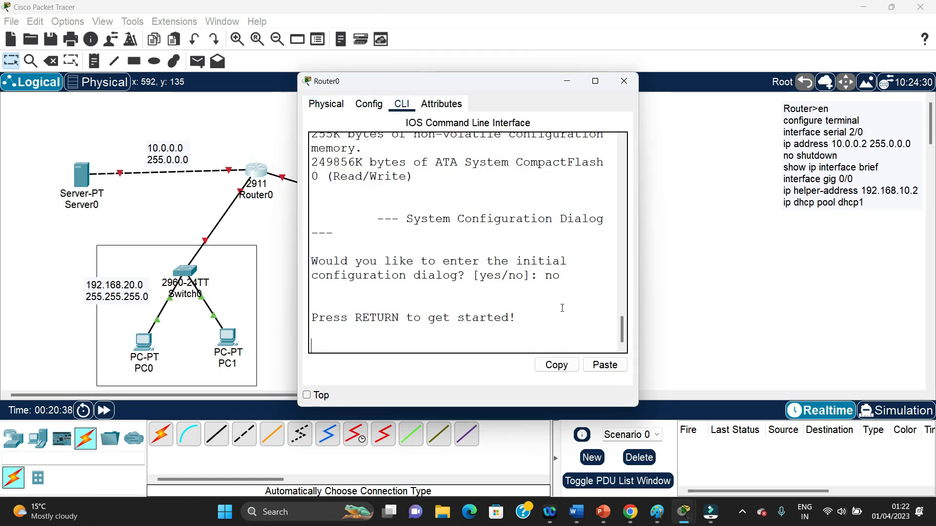
pyautogui.press('Return')
pyautogui.write('en')
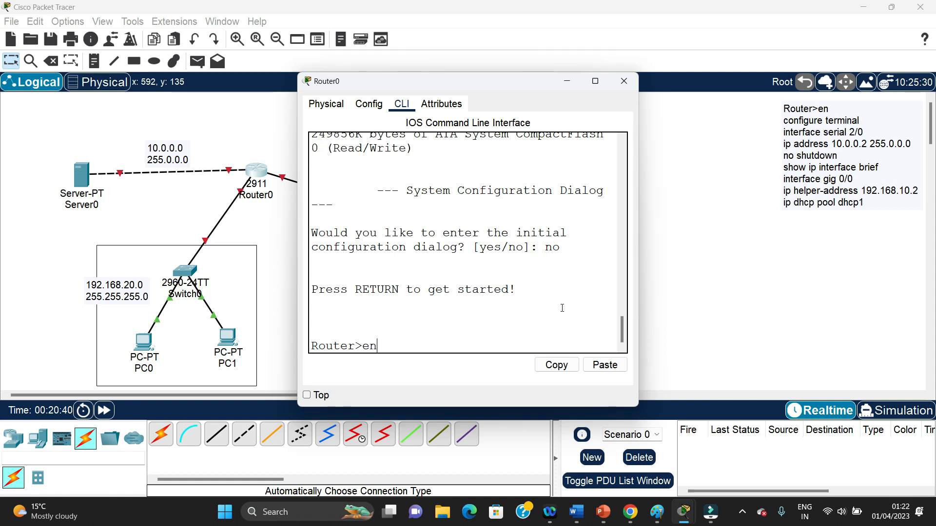
pyautogui.press('Return')
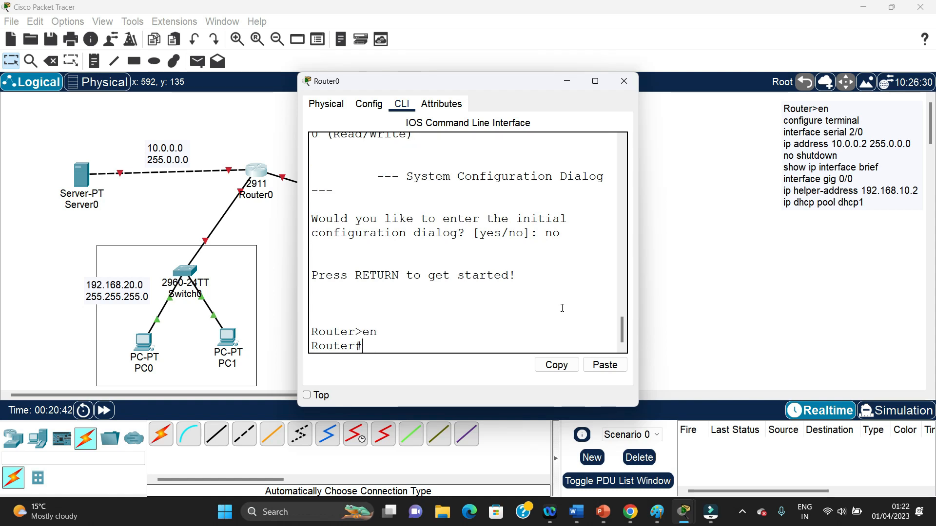
# Enter global configuration mode on Router0 with configure terminal
pyautogui.write('configure termina')
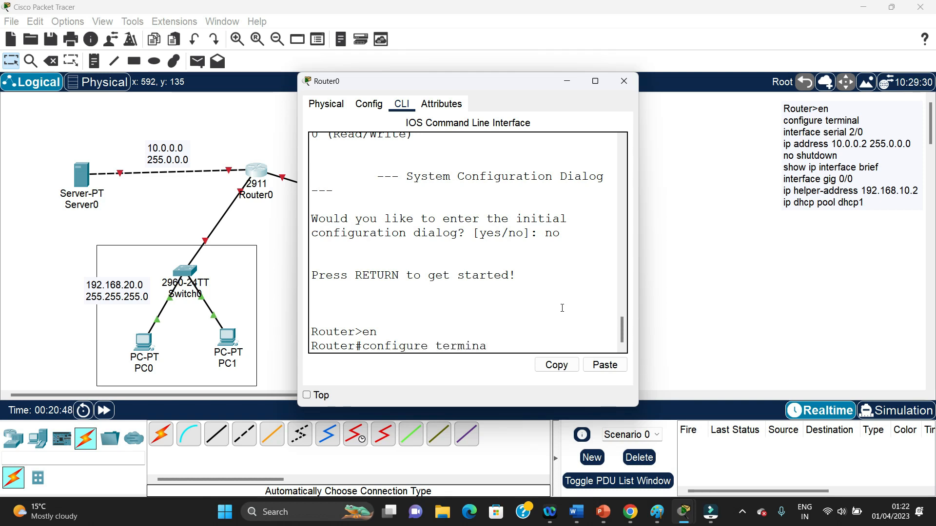
pyautogui.write('l')
pyautogui.press('Return')
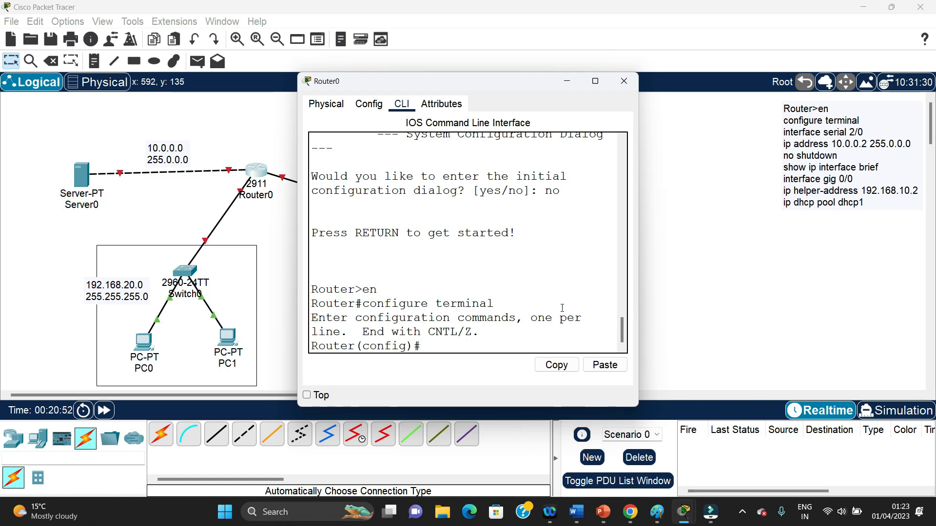
# Enter interface configuration mode for gig 0/1 on Router0
pyautogui.moveTo(448, 81); pyautogui.dragTo(648, 156)
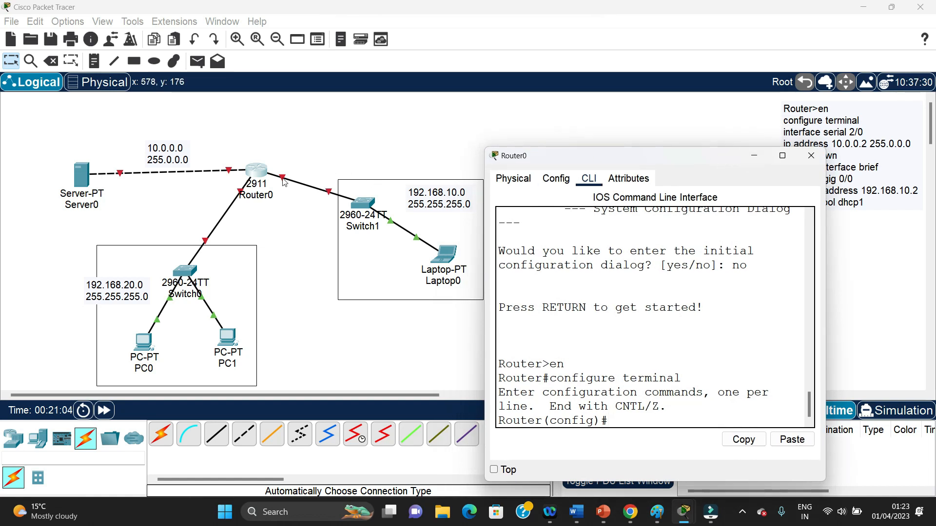
pyautogui.click(537, 136)
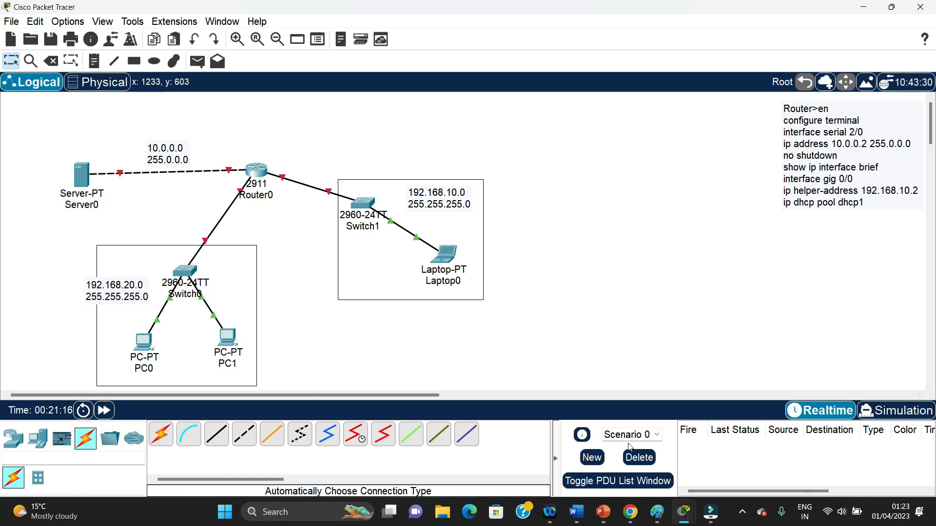
pyautogui.moveTo(708, 517)
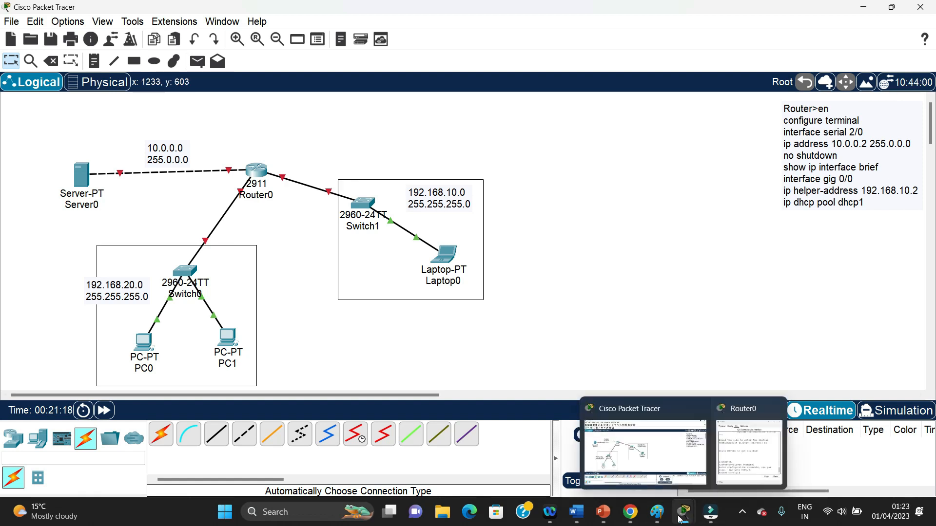
pyautogui.click(730, 456)
pyautogui.moveTo(689, 160); pyautogui.dragTo(525, 117)
pyautogui.write('terface gog')
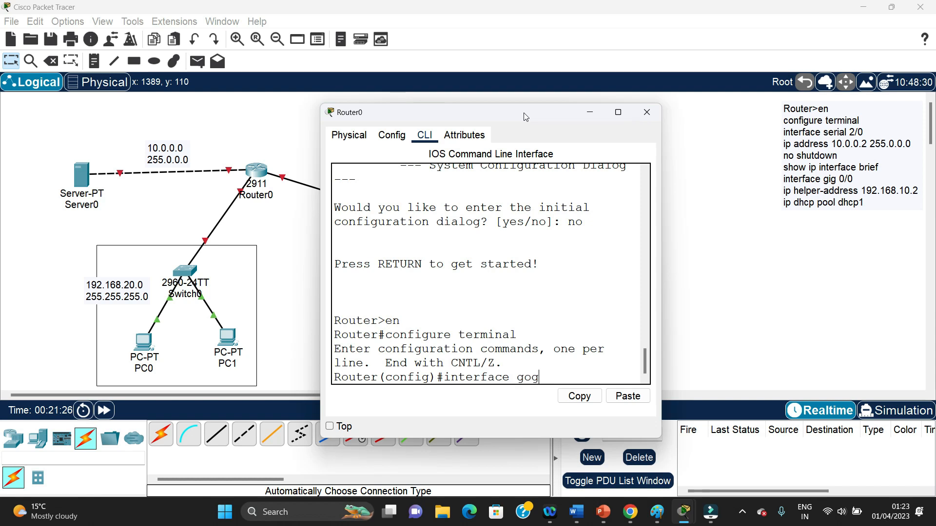
pyautogui.press('BackSpace')
pyautogui.press('BackSpace')
pyautogui.write('ig 0/1')
pyautogui.press('Return')
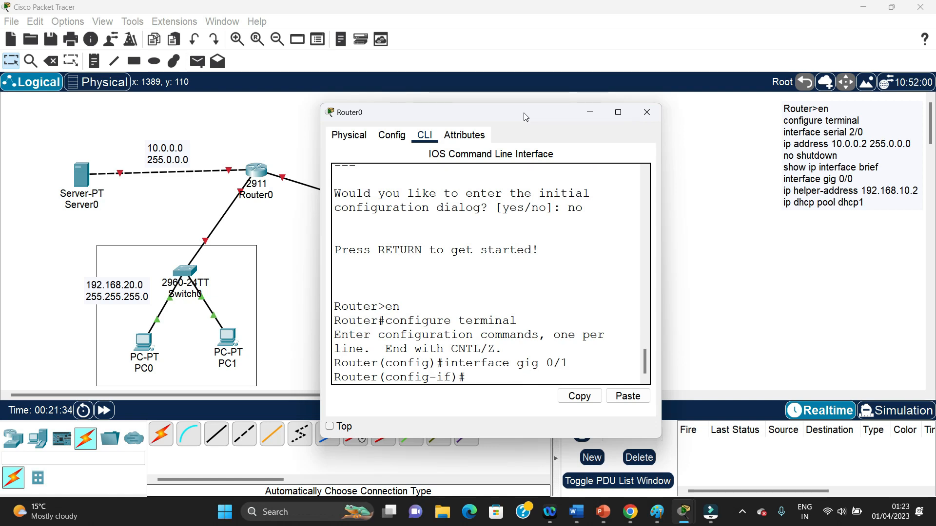
# Assign IP address 192.168.10.1 with subnet mask 255.255.255.0 to Router0's gig 0/1 interface
pyautogui.write('ip address')
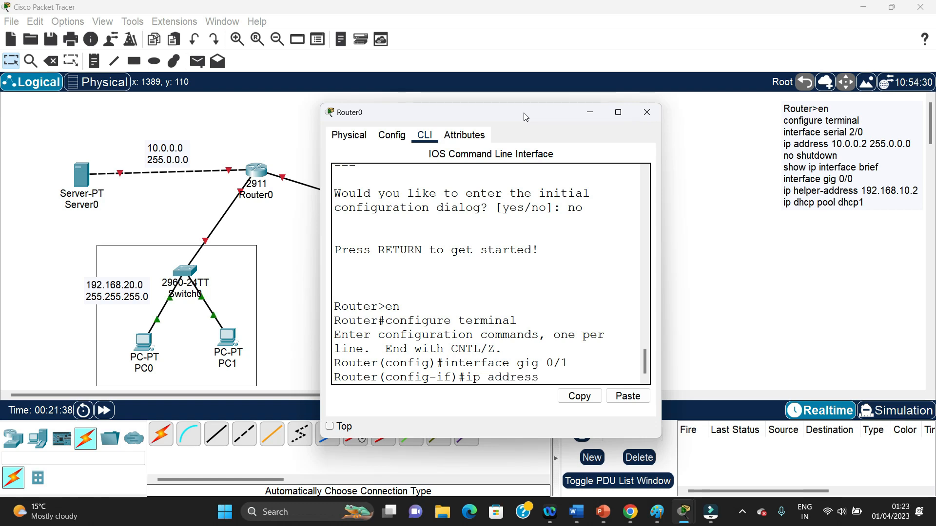
pyautogui.moveTo(526, 117); pyautogui.dragTo(753, 262)
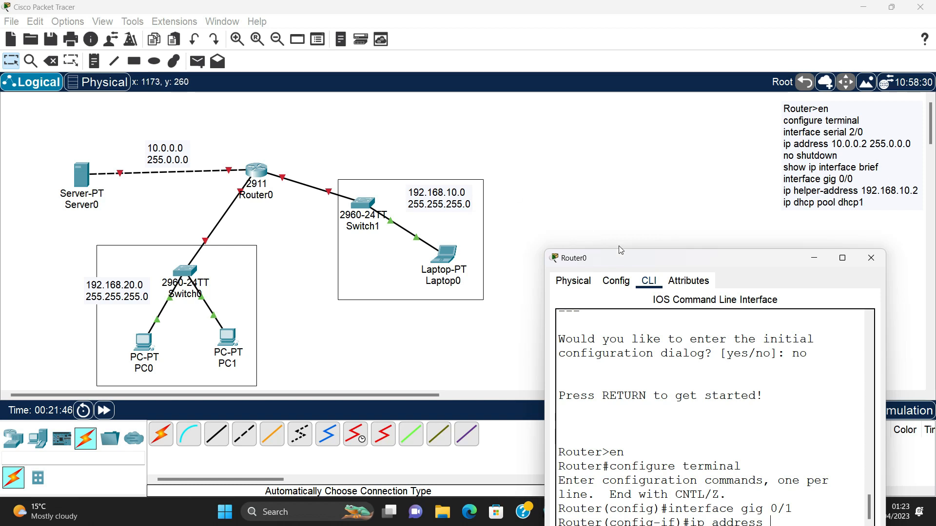
pyautogui.moveTo(685, 258); pyautogui.dragTo(472, 88)
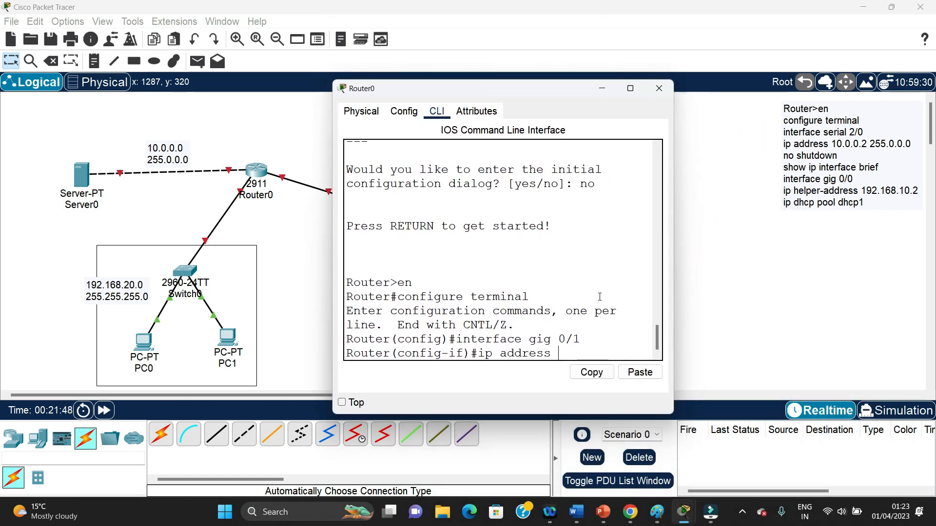
pyautogui.write('192')
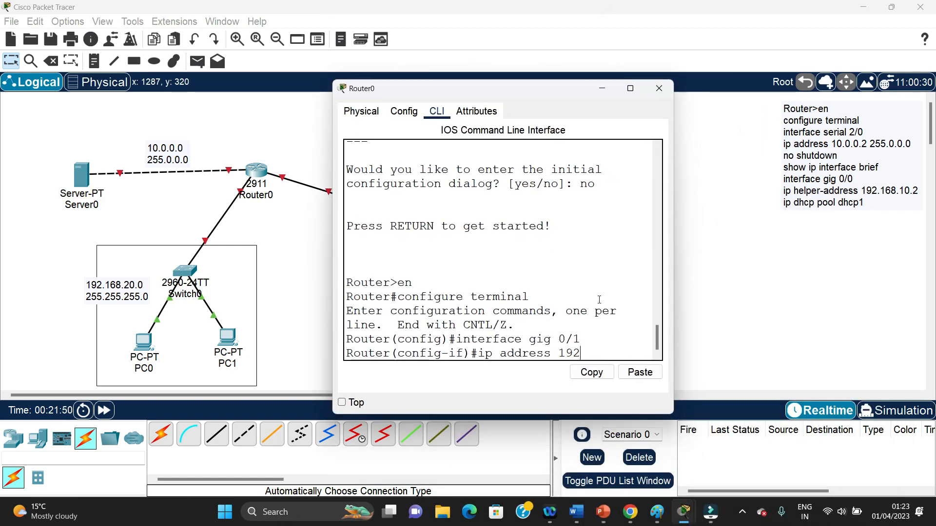
pyautogui.write('.168')
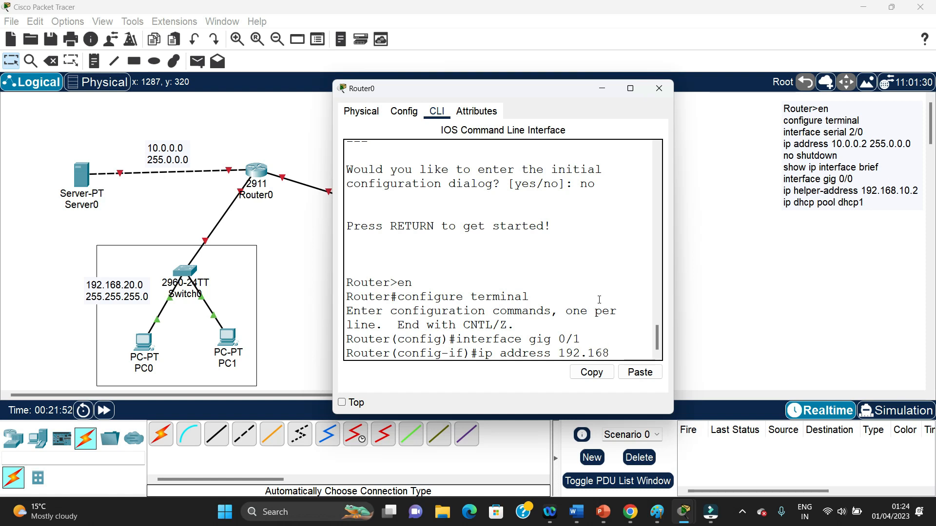
pyautogui.write('.10.')
pyautogui.moveTo(530, 92); pyautogui.dragTo(407, 103)
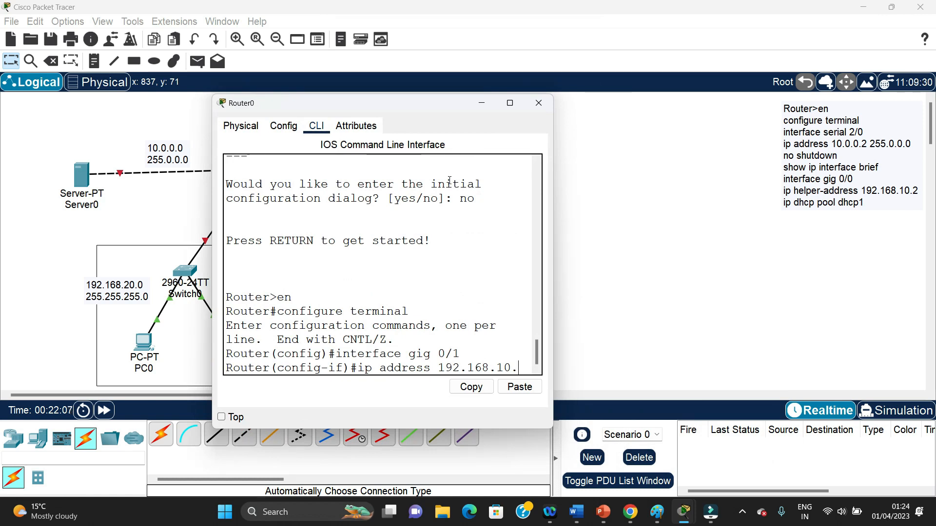
pyautogui.write('1')
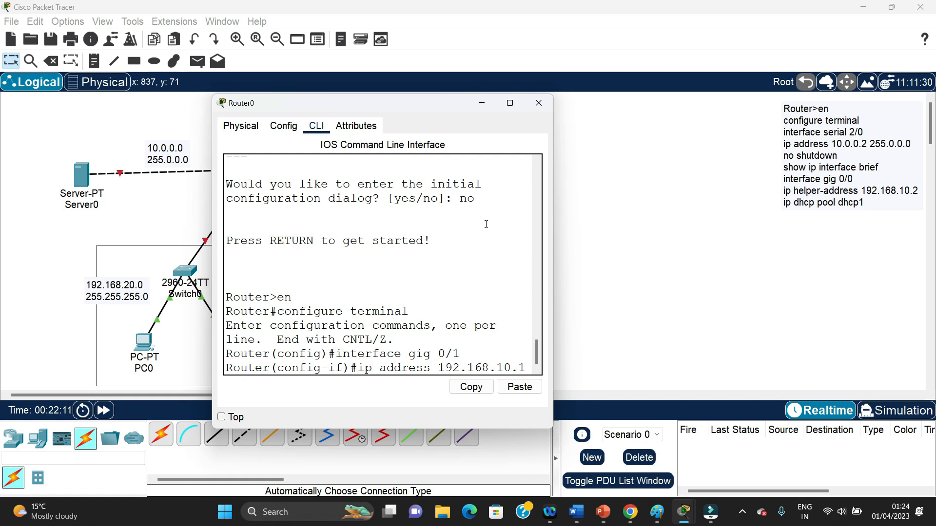
pyautogui.moveTo(423, 107); pyautogui.dragTo(448, 95)
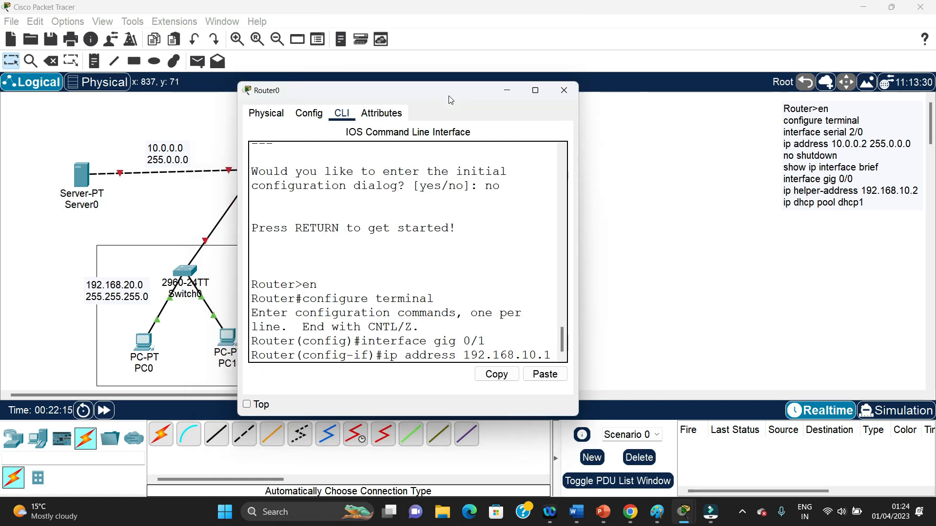
pyautogui.write('255.255.2')
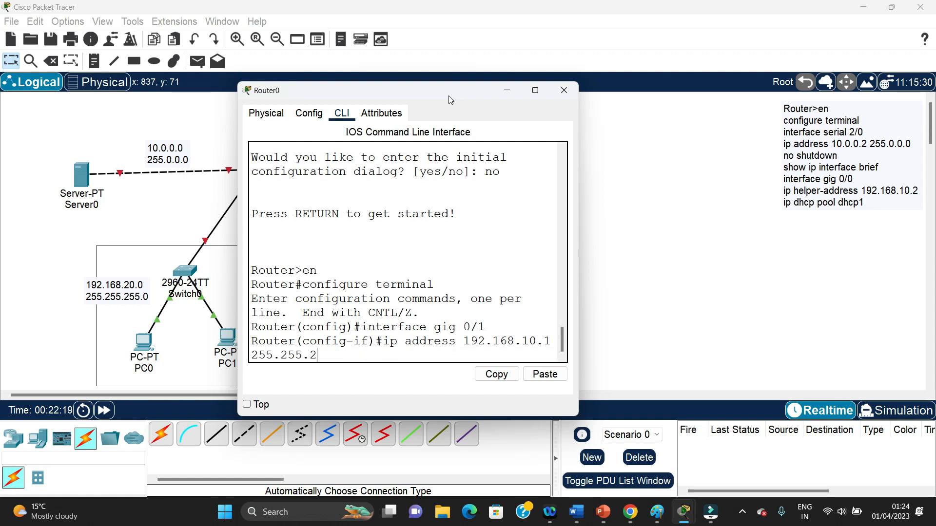
pyautogui.write('55.0')
pyautogui.press('Return')
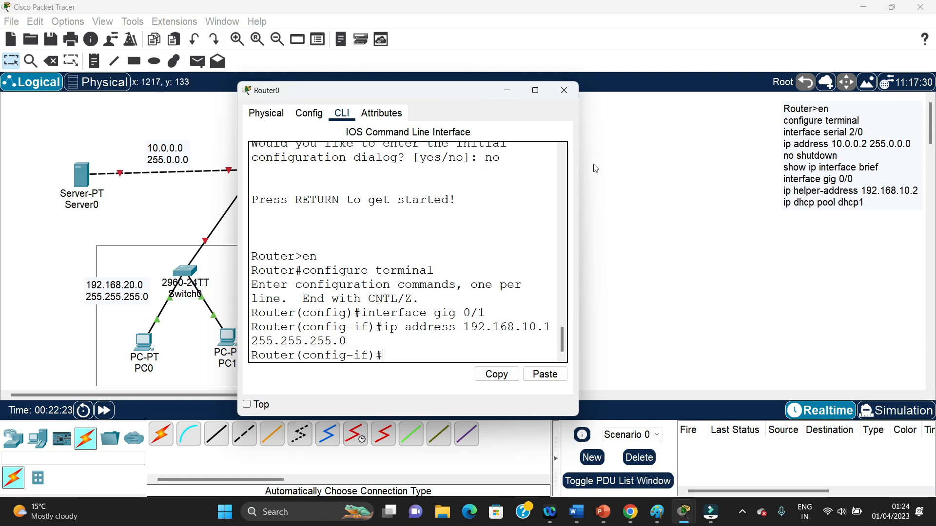
pyautogui.moveTo(578, 191); pyautogui.dragTo(789, 191)
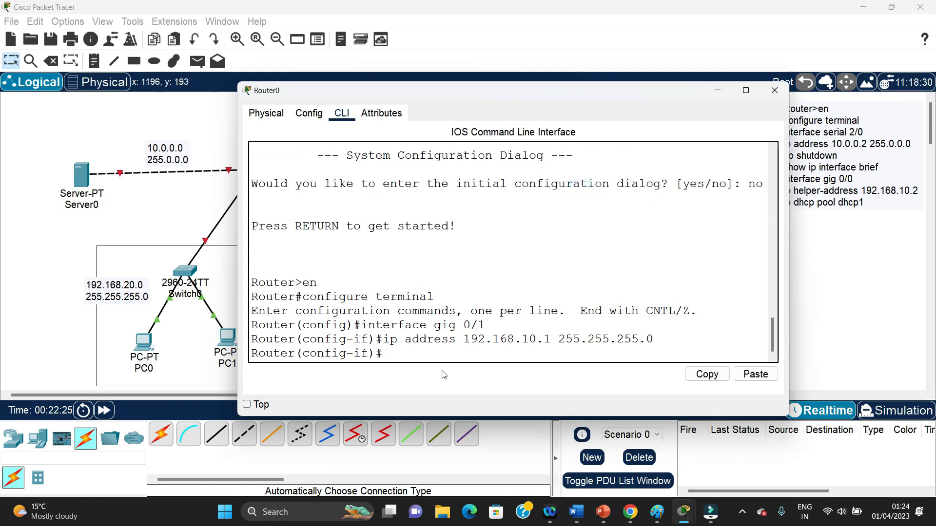
# Enable Router0's gig 0/1 interface with no shutdown
pyautogui.write('no shu')
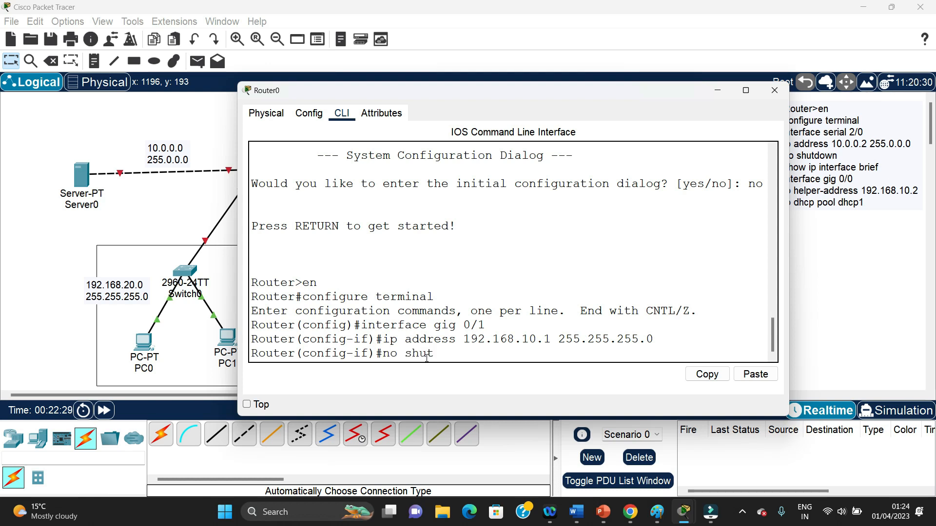
pyautogui.write('tdown')
pyautogui.press('Return')
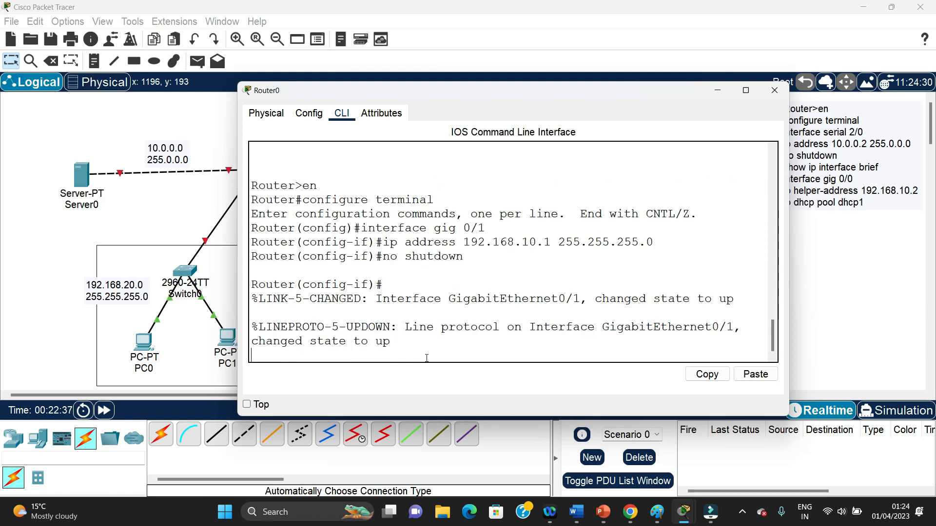
pyautogui.press('Return')
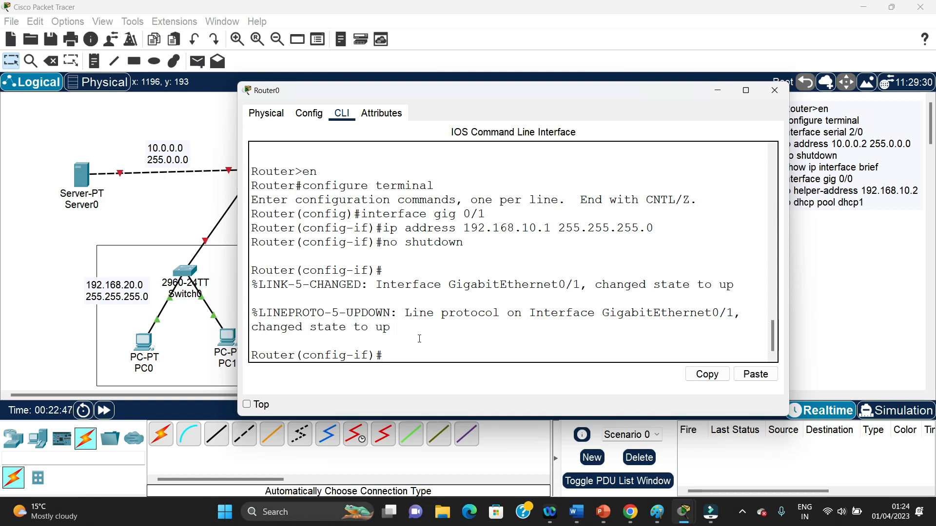
# Switch to interface configuration mode for gig 0/0 on Router0
pyautogui.press('Up')
pyautogui.press('Up')
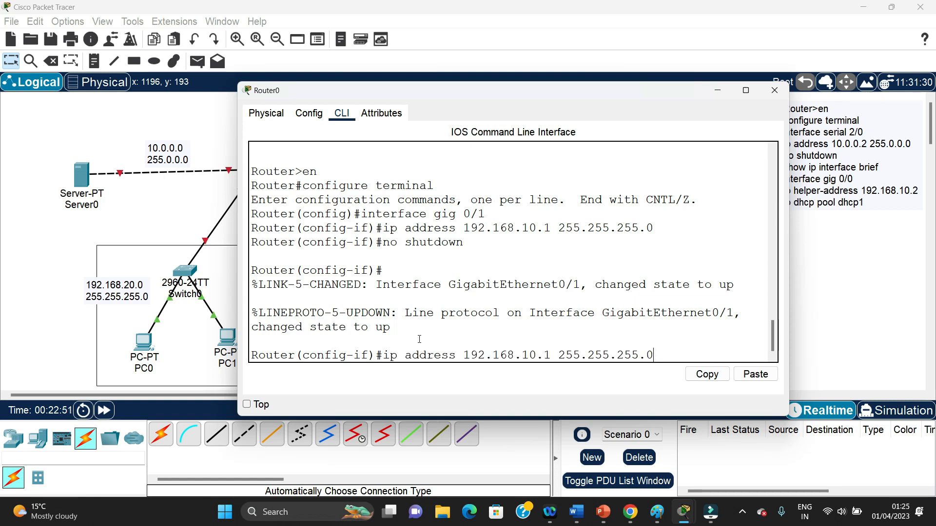
pyautogui.press('Up')
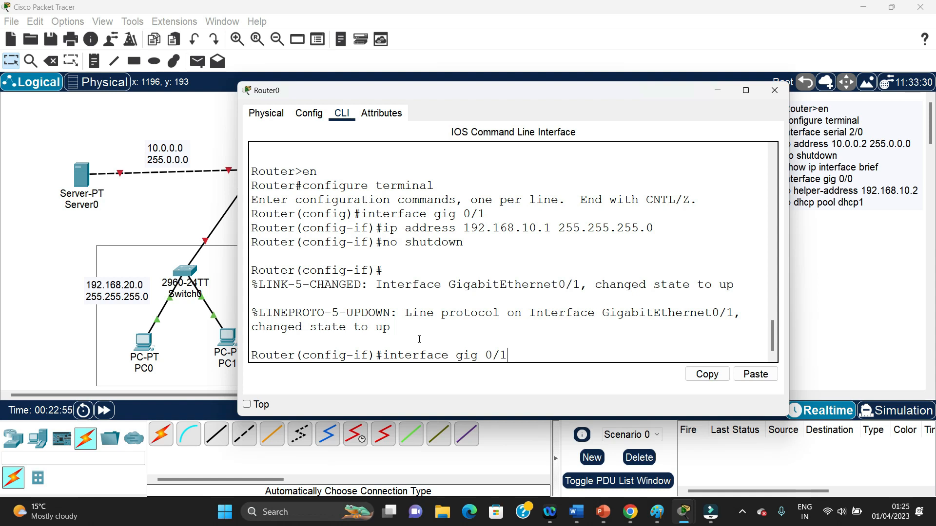
pyautogui.press('BackSpace')
pyautogui.write('0')
pyautogui.press('Return')
# Assign IP address 192.168.20.1 with subnet mask 255.255.255.0 to Router0's gig 0/0 interface
pyautogui.press('Up')
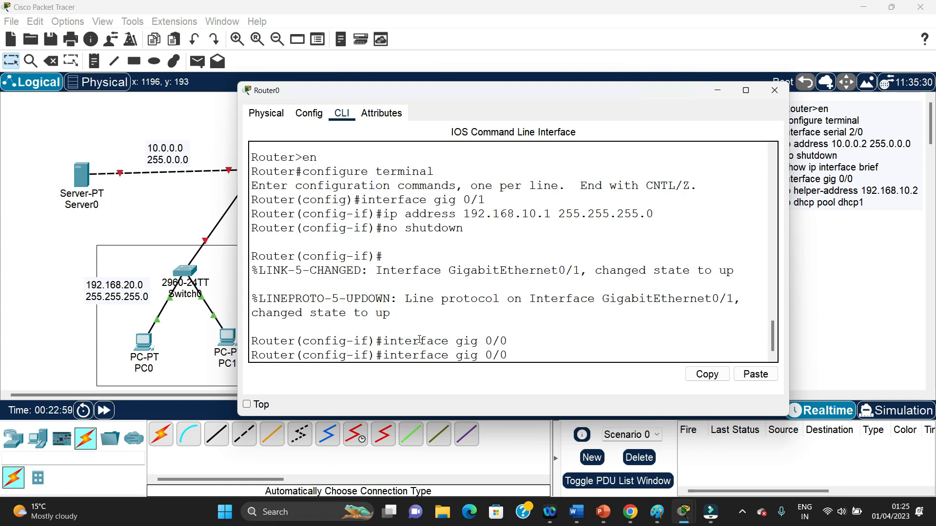
pyautogui.press('Up')
pyautogui.press('Up')
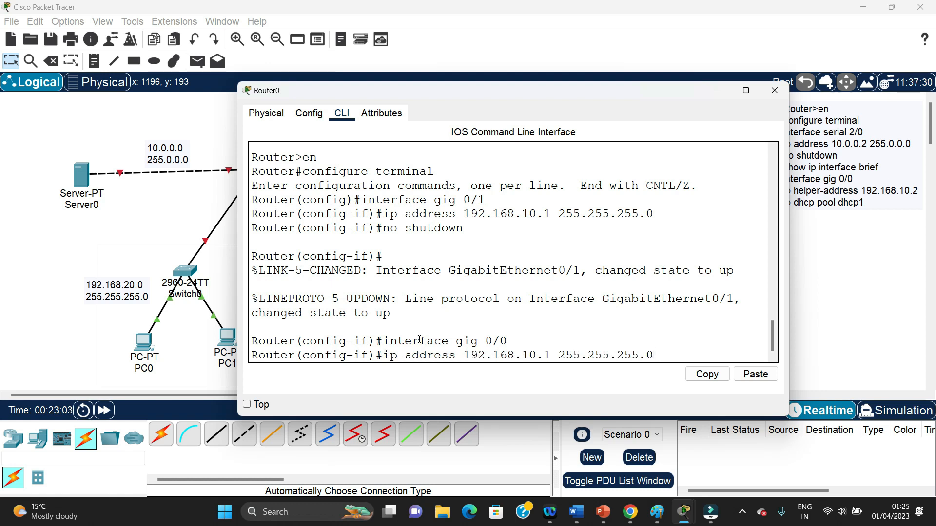
pyautogui.press('Left')
pyautogui.press('BackSpace')
pyautogui.write('2')
pyautogui.press('Return')
# Enable Router0's gig 0/0 interface with no shutdown
pyautogui.write('no shutdown')
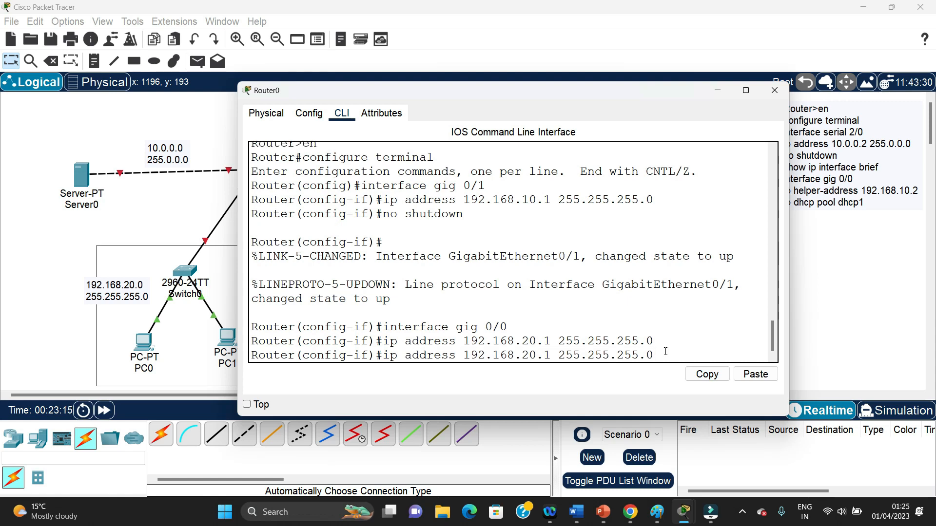
pyautogui.press('Return')
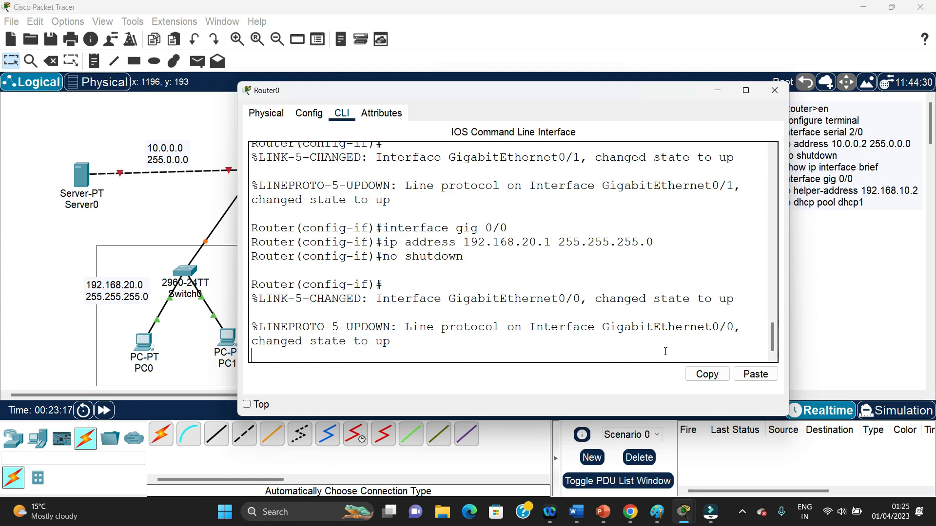
pyautogui.press('Return')
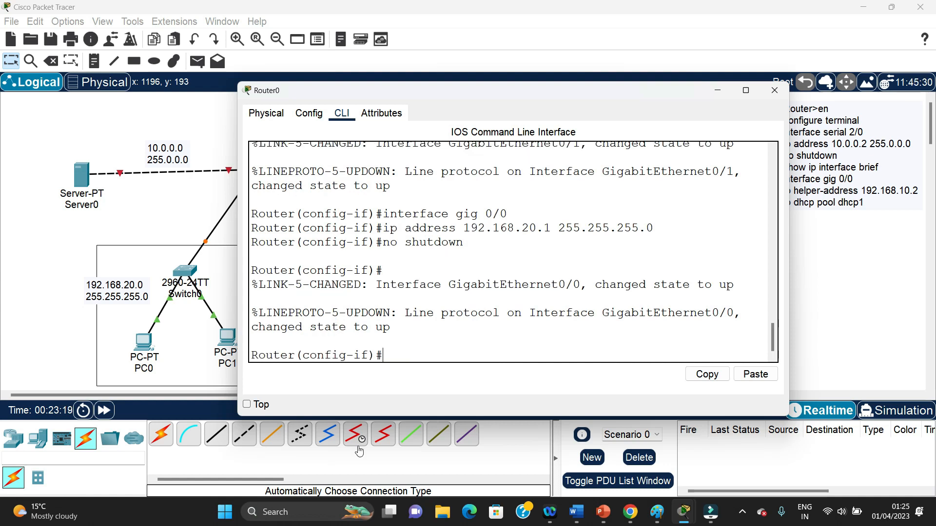
# Check the Server0 link in the topology and switch Router0 to interface configuration mode for gig 0/2
pyautogui.click(192, 313)
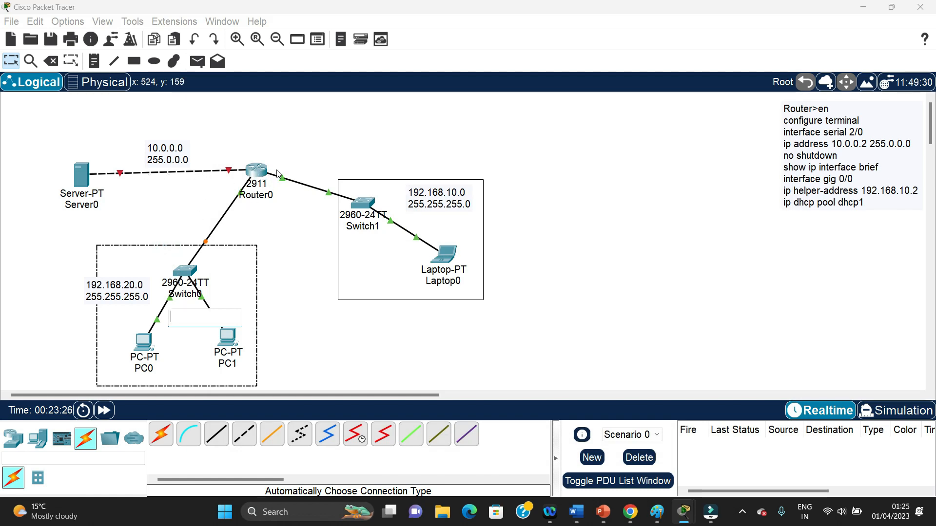
pyautogui.moveTo(684, 512)
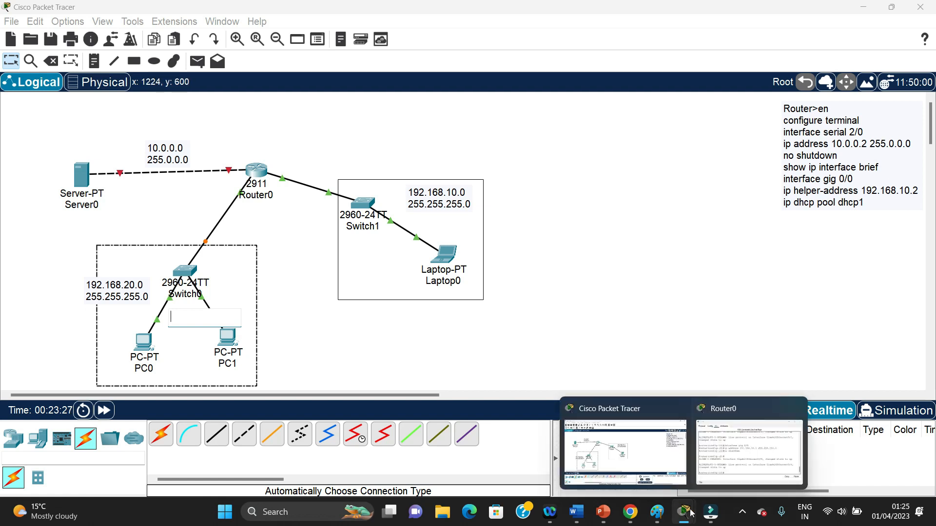
pyautogui.click(723, 464)
pyautogui.press('Up')
pyautogui.press('Up')
pyautogui.press('Up')
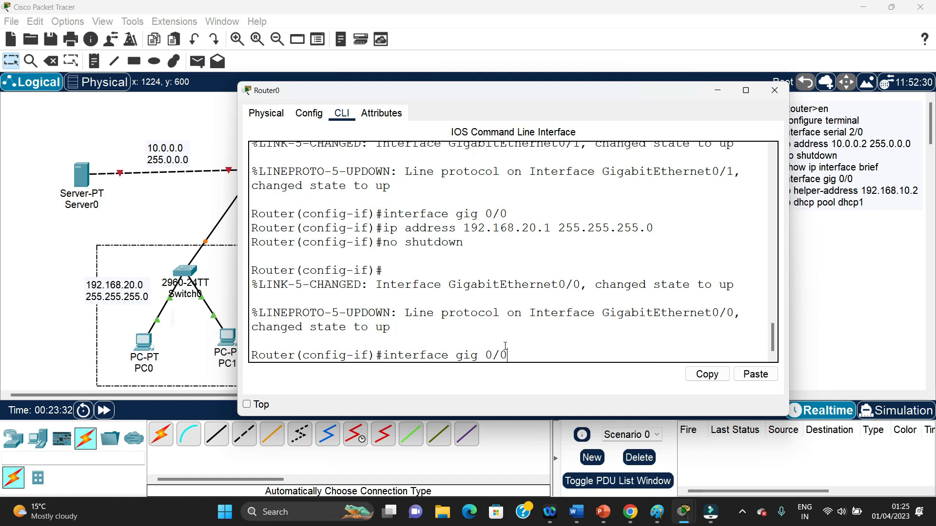
pyautogui.click(158, 199)
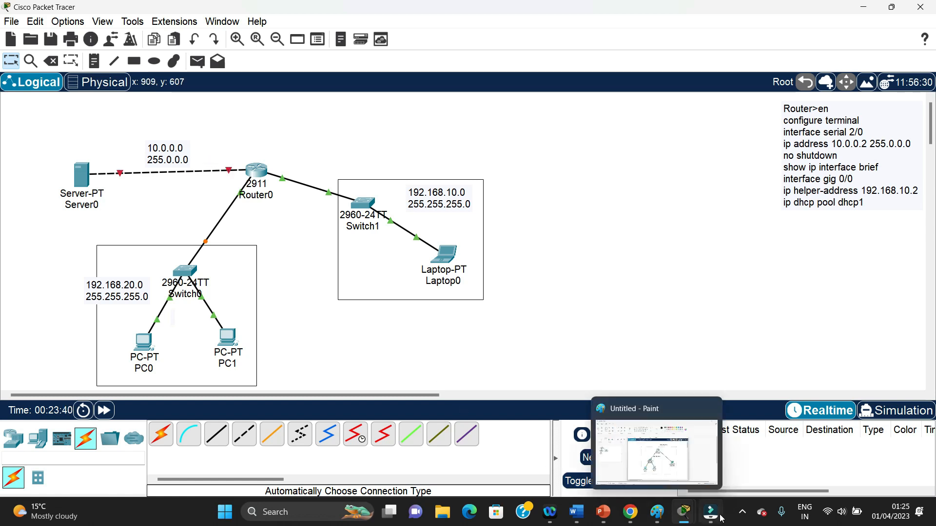
pyautogui.moveTo(687, 514)
pyautogui.click(726, 458)
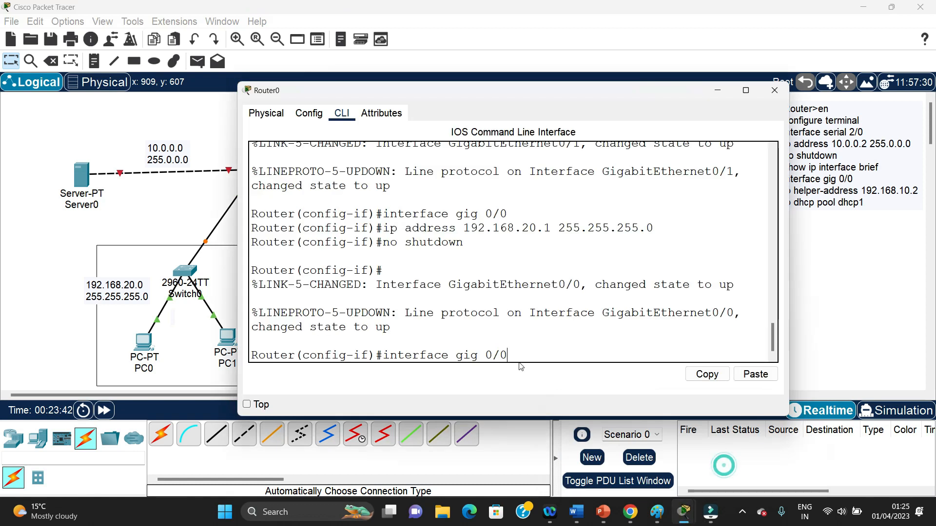
pyautogui.press('BackSpace')
pyautogui.write('2')
pyautogui.press('Return')
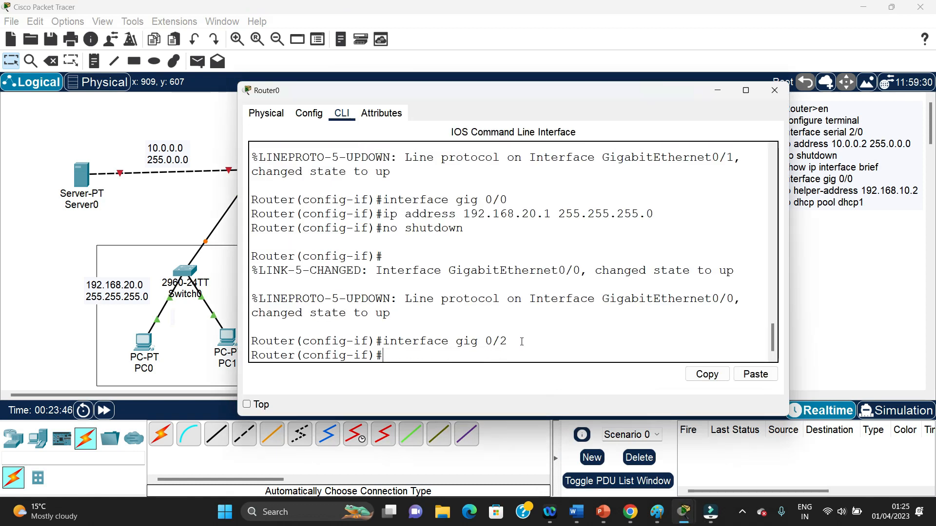
# Assign IP address 10.0.0.1 with subnet mask 255.0.0.0 to Router0's gig 0/2 interface
pyautogui.press('Up')
pyautogui.press('Up')
pyautogui.press('Up')
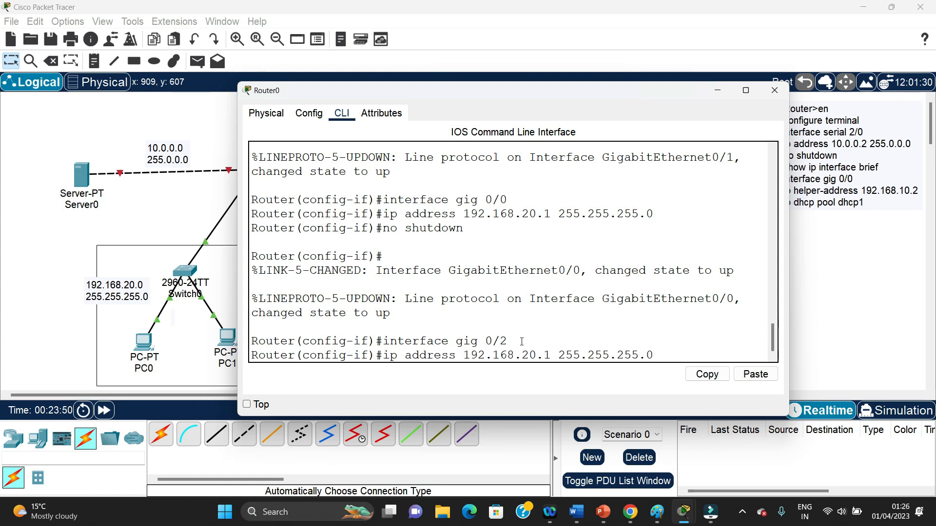
pyautogui.press('BackSpace')
pyautogui.press('BackSpace')
pyautogui.press('BackSpace')
pyautogui.press('BackSpace')
pyautogui.press('BackSpace')
pyautogui.press('BackSpace')
pyautogui.press('BackSpace')
pyautogui.press('BackSpace')
pyautogui.press('BackSpace')
pyautogui.press('BackSpace')
pyautogui.press('BackSpace')
pyautogui.press('BackSpace')
pyautogui.press('BackSpace')
pyautogui.press('BackSpace')
pyautogui.press('BackSpace')
pyautogui.press('BackSpace')
pyautogui.press('BackSpace')
pyautogui.press('BackSpace')
pyautogui.press('BackSpace')
pyautogui.press('BackSpace')
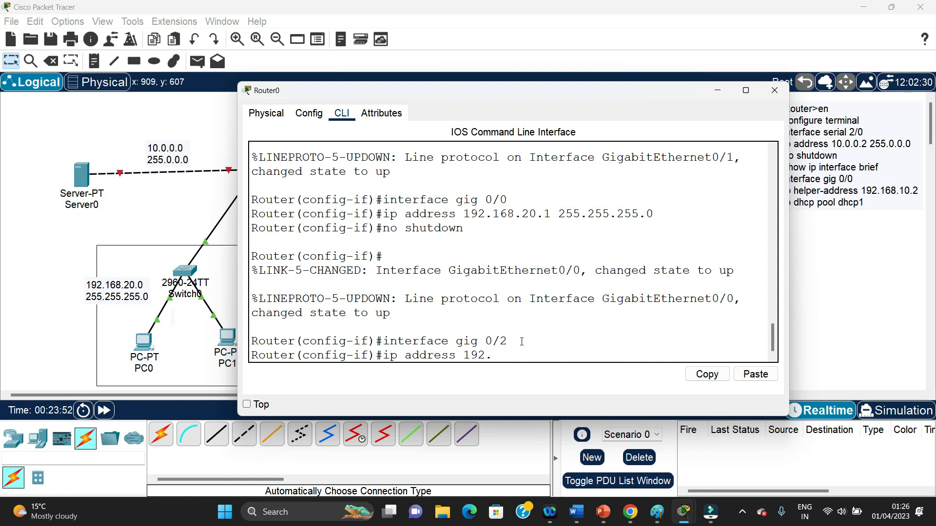
pyautogui.write('0.0.0.1 255.2')
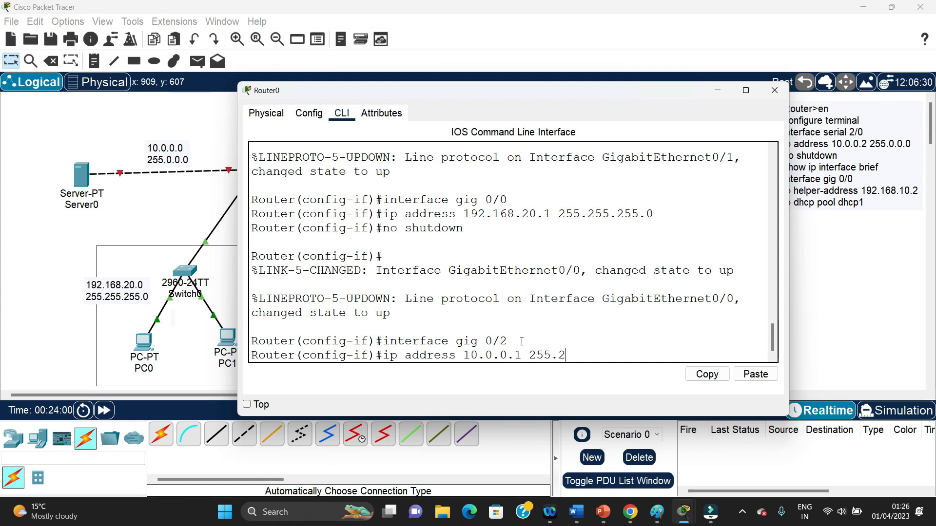
pyautogui.press('BackSpace')
pyautogui.write('0.0.0')
pyautogui.press('Return')
# Enable Router0's gig 0/2 interface with no shutdown
pyautogui.write('no')
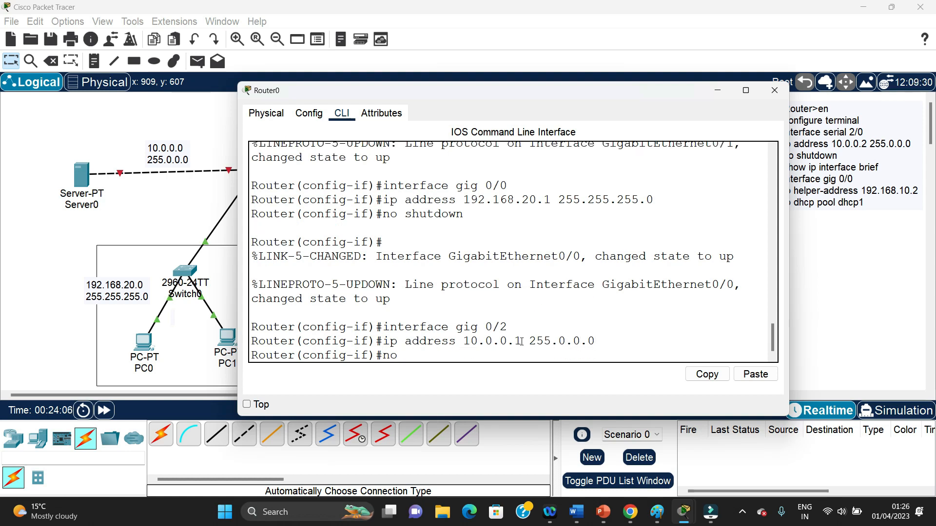
pyautogui.write(' shutdown')
pyautogui.press('Return')
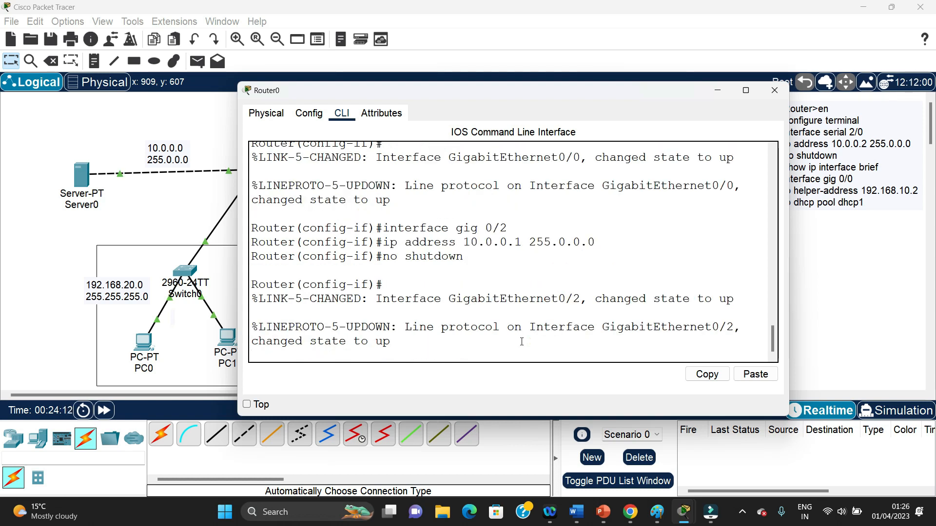
pyautogui.press('Return')
# Exit interface and global configuration modes to return to Router0's privileged mode
pyautogui.write('exit')
pyautogui.press('Return')
pyautogui.write('exit')
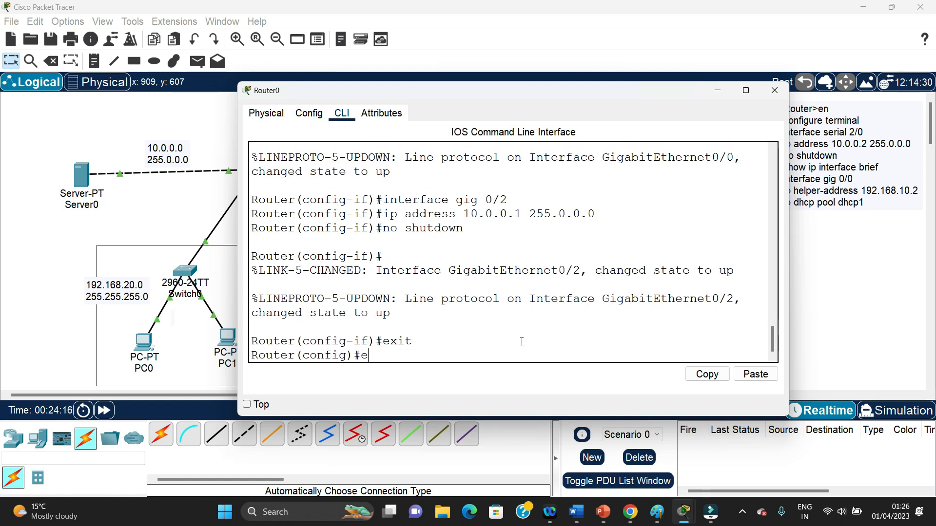
pyautogui.press('Return')
pyautogui.press('Return')
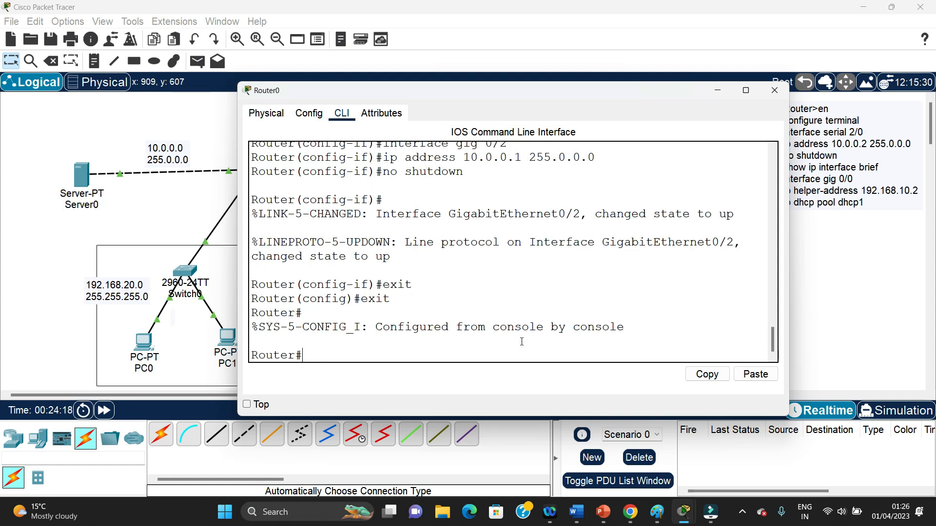
# Run show ip interface brief on Router0 and examine each interface's address and status, resizing the window to read the table
pyautogui.write('show ip interface')
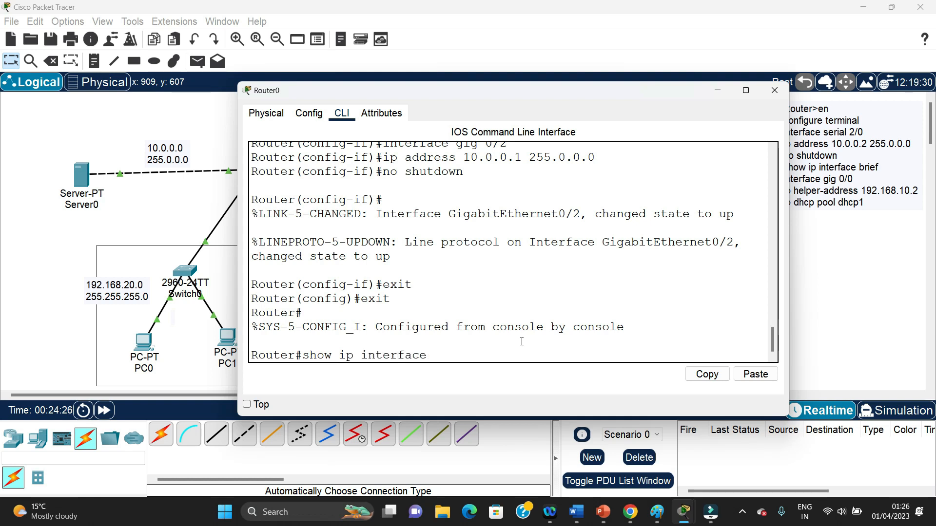
pyautogui.write(' brief')
pyautogui.press('Return')
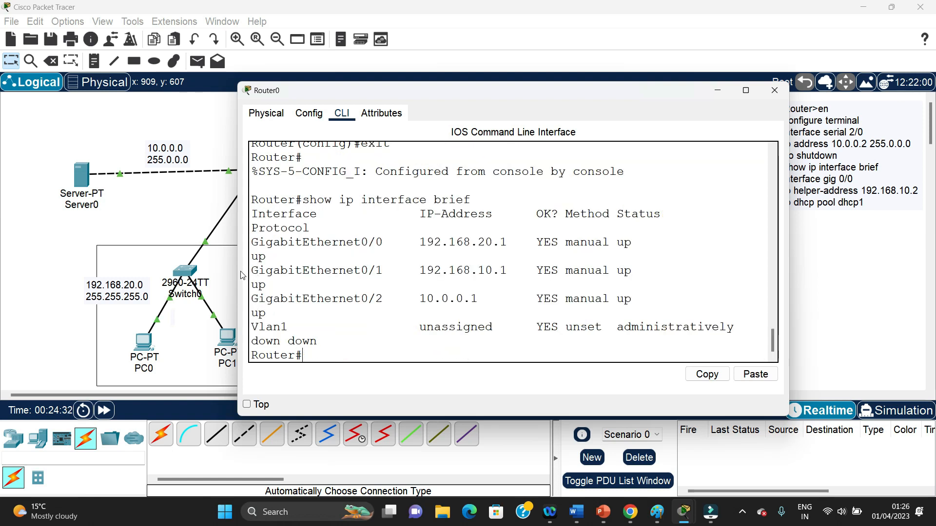
pyautogui.moveTo(236, 271); pyautogui.dragTo(118, 271)
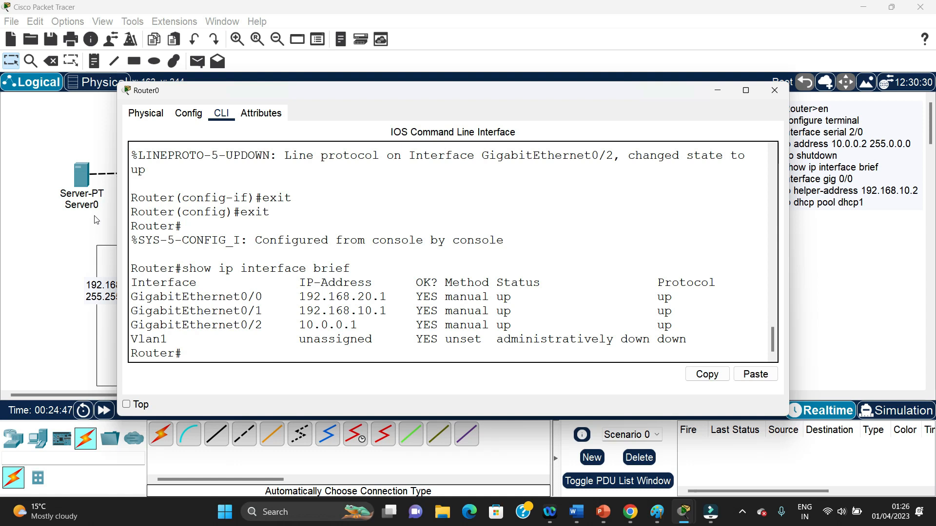
pyautogui.moveTo(116, 241); pyautogui.dragTo(449, 241)
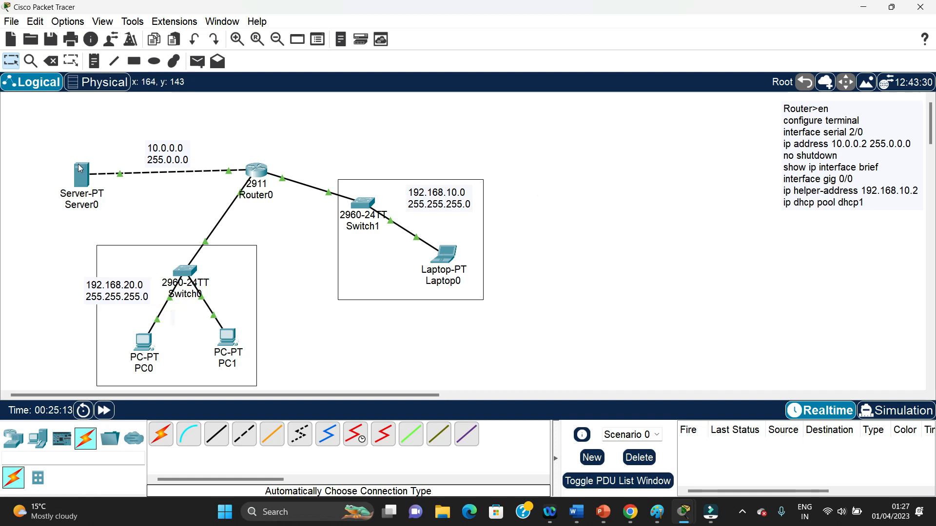
# Set PC0's IP configuration to DHCP and close the PC0 window
pyautogui.moveTo(83, 179)
pyautogui.click(148, 344)
pyautogui.click(409, 104)
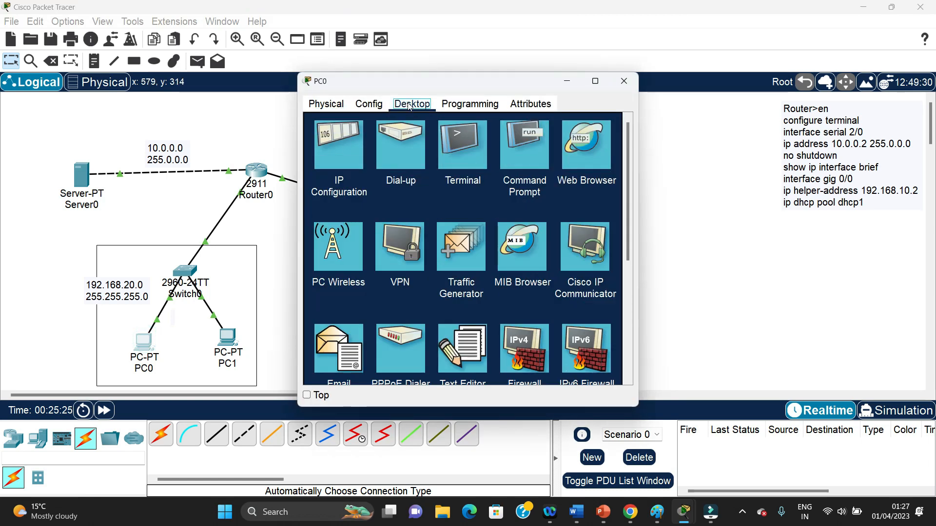
pyautogui.click(323, 153)
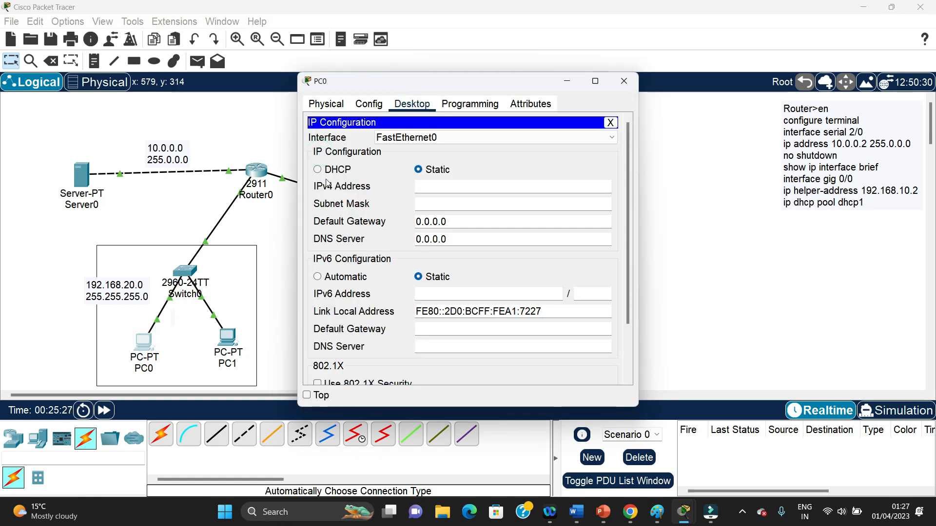
pyautogui.click(318, 169)
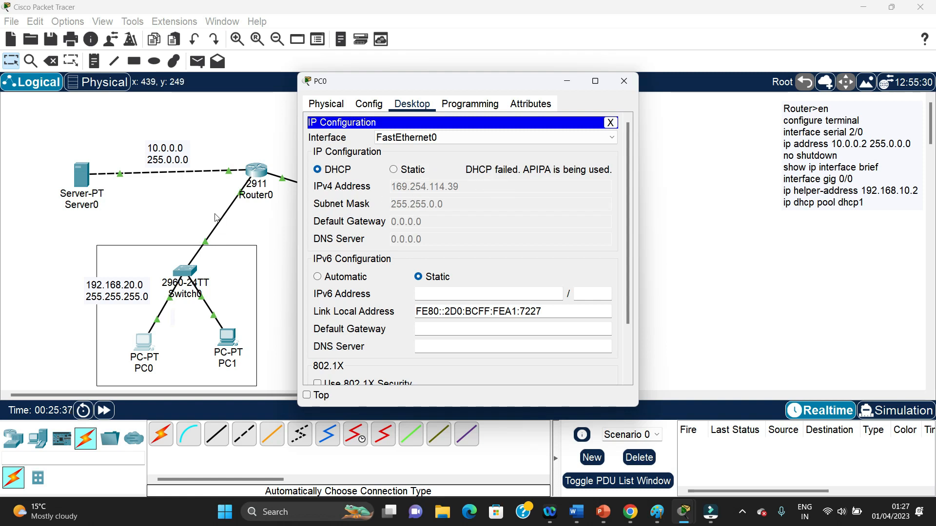
pyautogui.click(624, 81)
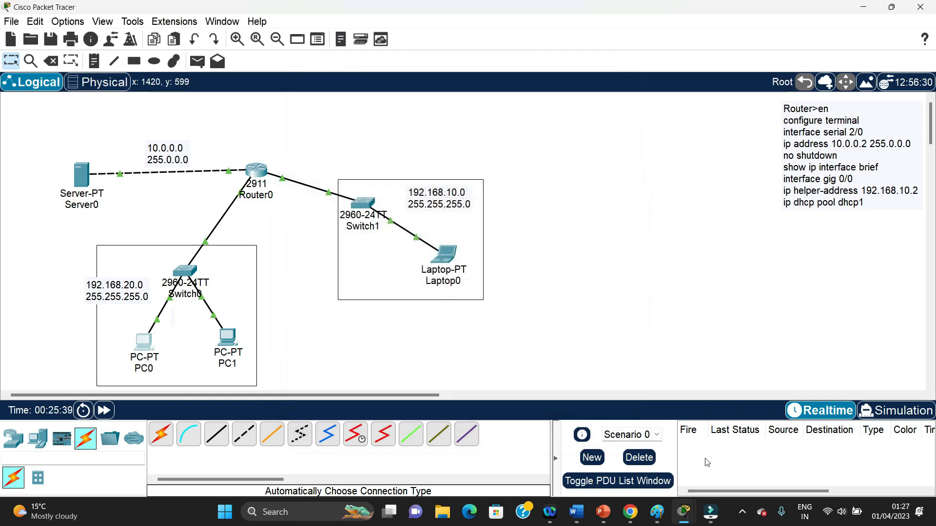
# Return to Router0's command line and enter global configuration mode with configure ter
pyautogui.moveTo(684, 512)
pyautogui.click(753, 451)
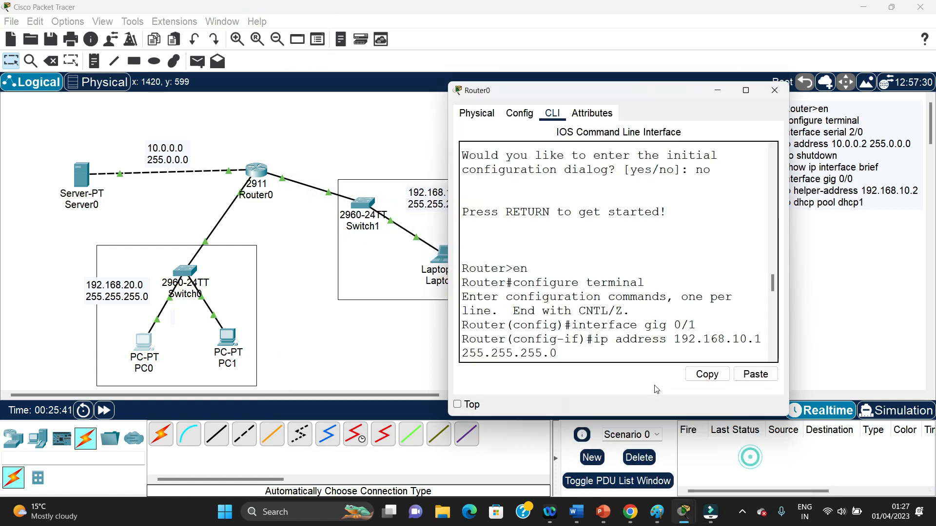
pyautogui.click(578, 351)
pyautogui.press('Return')
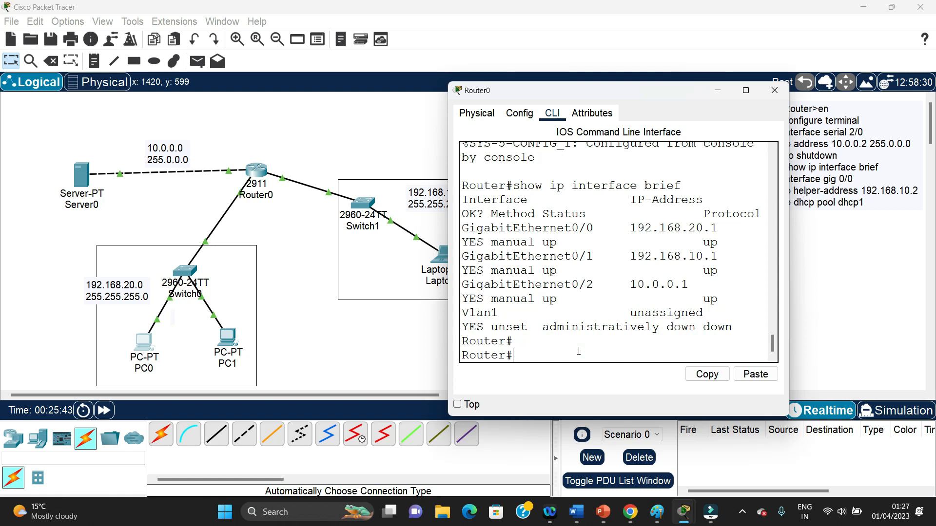
pyautogui.write('en')
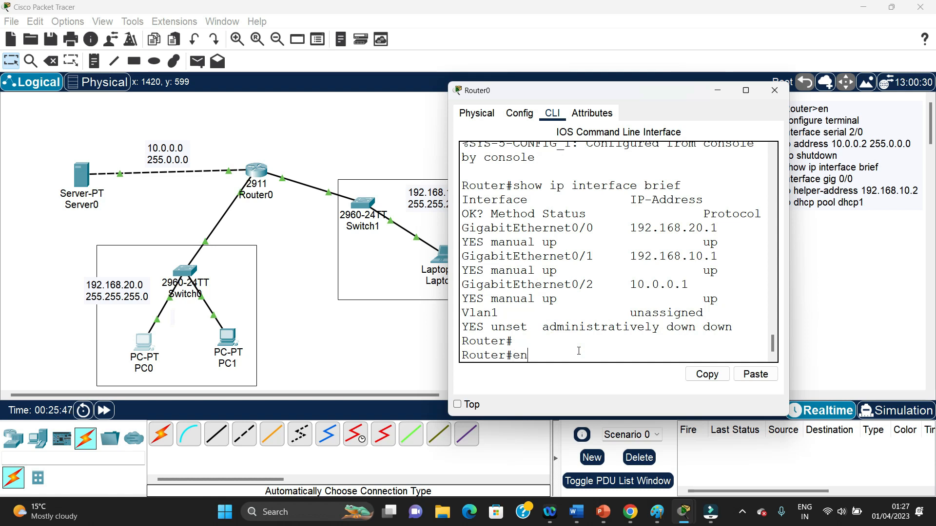
pyautogui.press('Return')
pyautogui.write('configue')
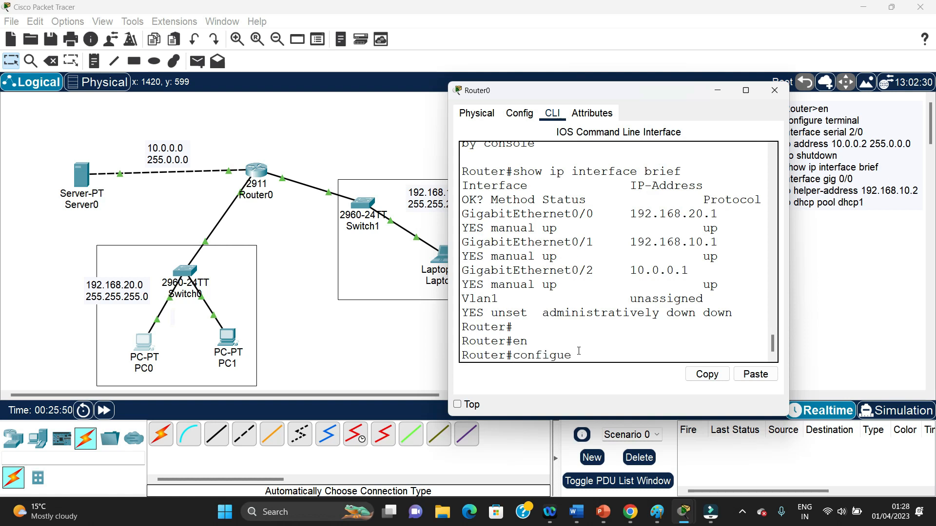
pyautogui.press('BackSpace')
pyautogui.write('re ter')
pyautogui.press('Return')
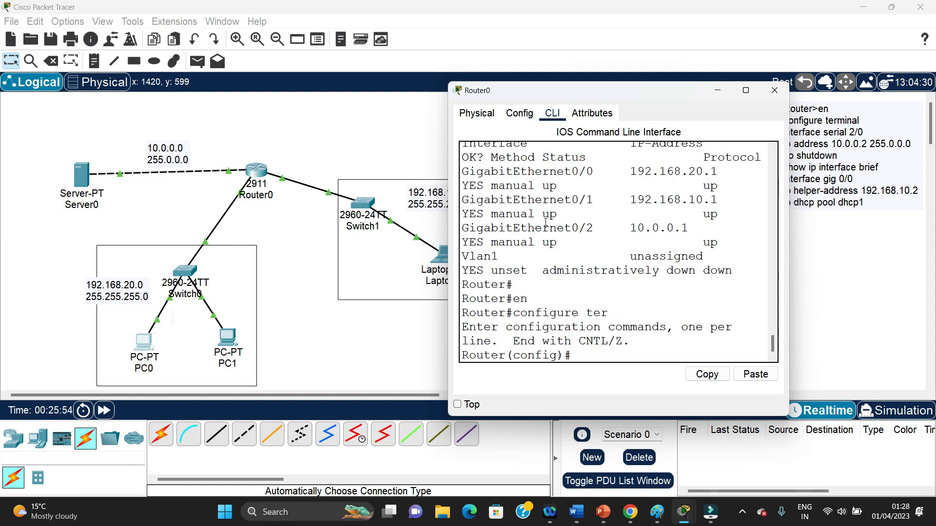
# Enter interface configuration mode for gig 0/2 on Router0, repositioning its window to check the topology
pyautogui.moveTo(573, 91); pyautogui.dragTo(458, 90)
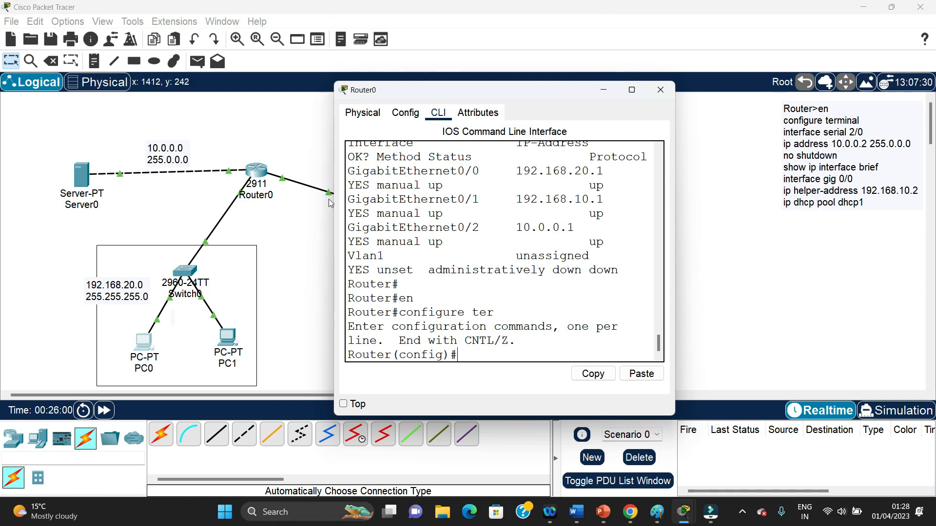
pyautogui.moveTo(512, 93); pyautogui.dragTo(625, 75)
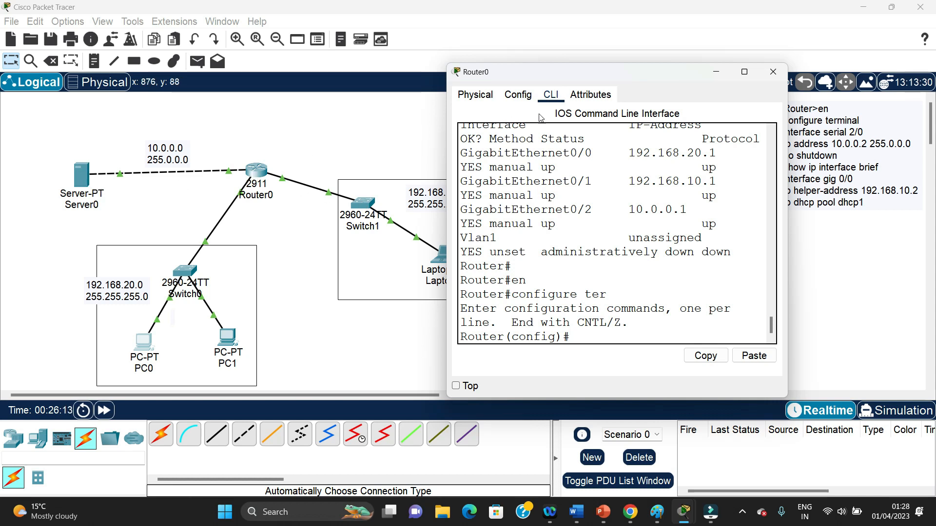
pyautogui.moveTo(561, 72); pyautogui.dragTo(434, 60)
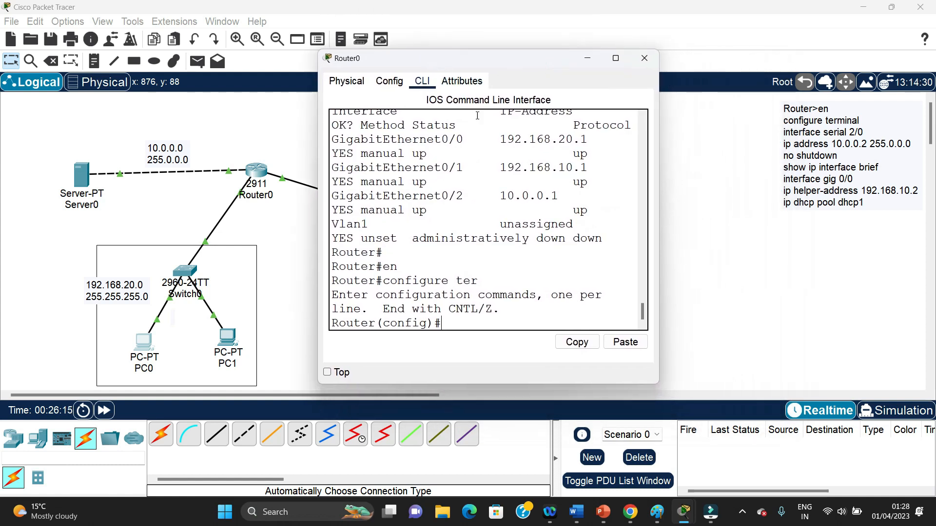
pyautogui.write('inter')
pyautogui.click(588, 60)
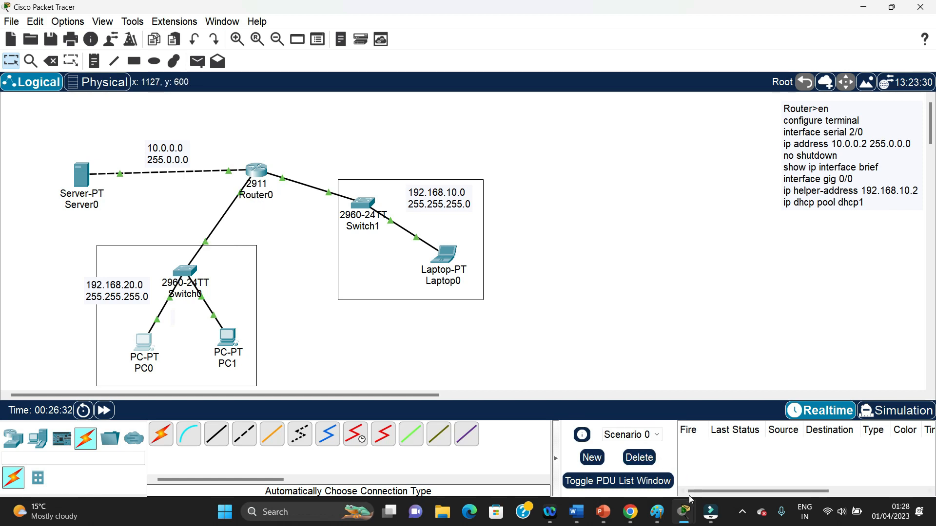
pyautogui.moveTo(684, 512)
pyautogui.click(718, 456)
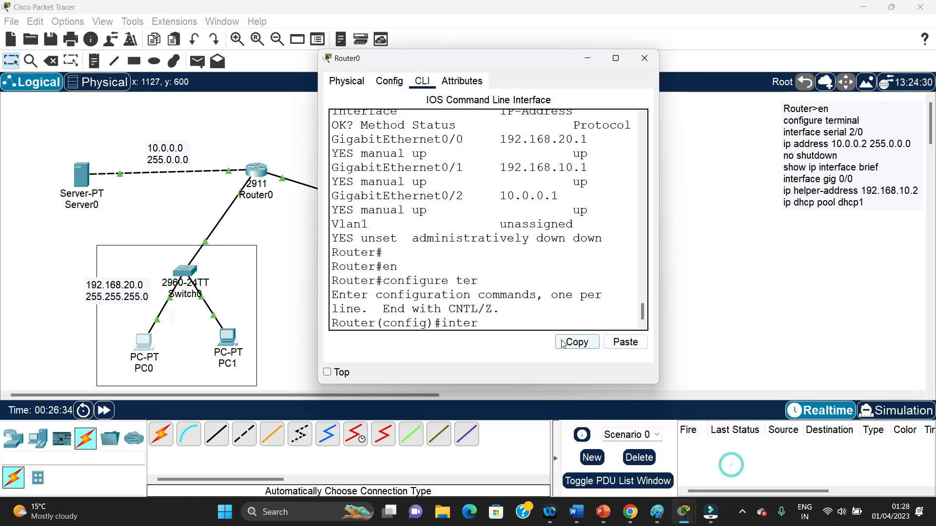
pyautogui.write('face ')
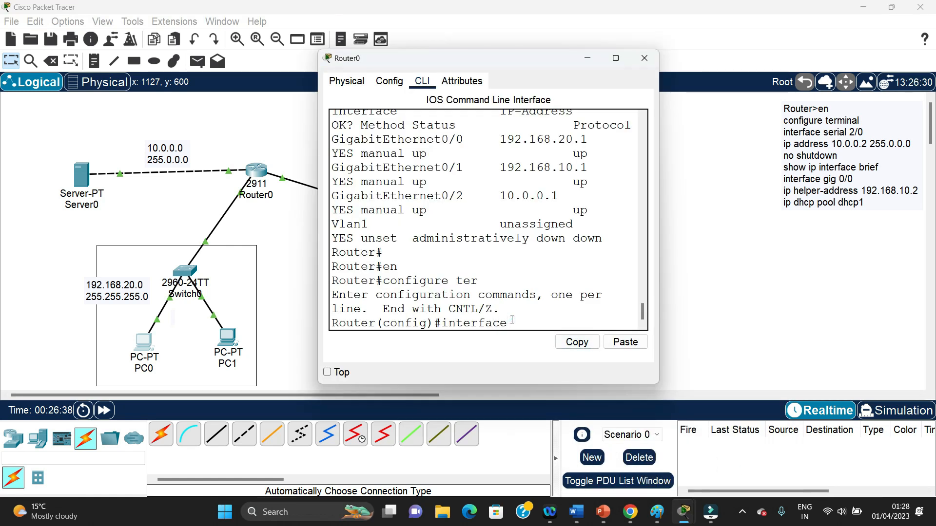
pyautogui.write('gid')
pyautogui.press('BackSpace')
pyautogui.write('f')
pyautogui.write(' 0/2')
pyautogui.press('Return')
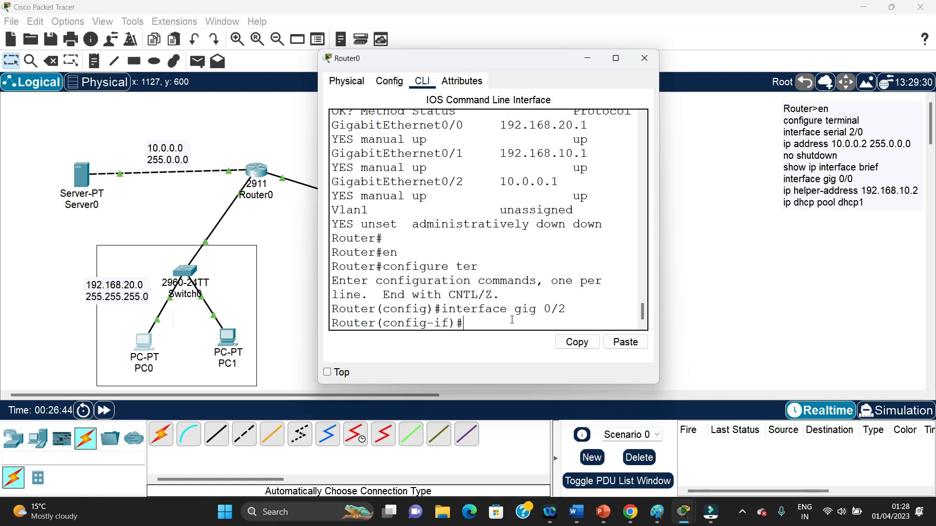
# Set the DHCP helper address of Router0's gig 0/2 interface to 10.0.0.2
pyautogui.write('ip helper -address')
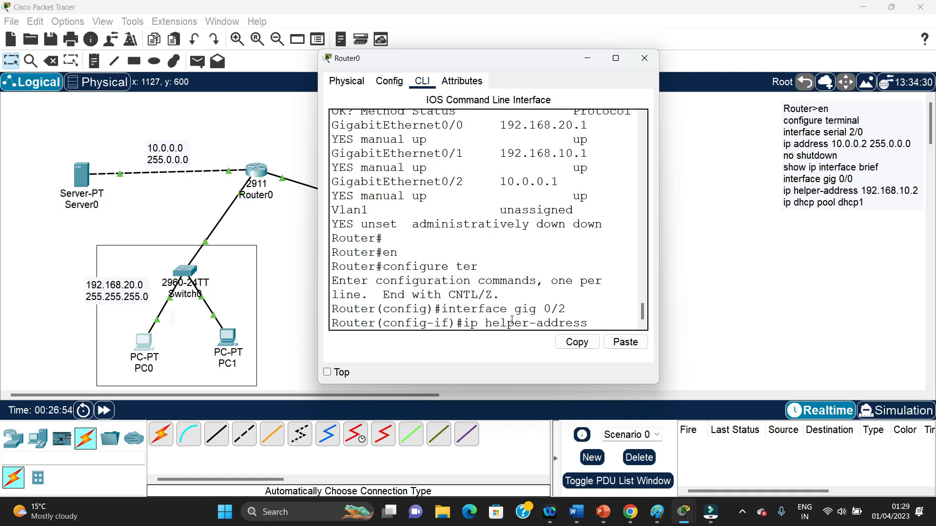
pyautogui.write(' 10.0.0.2')
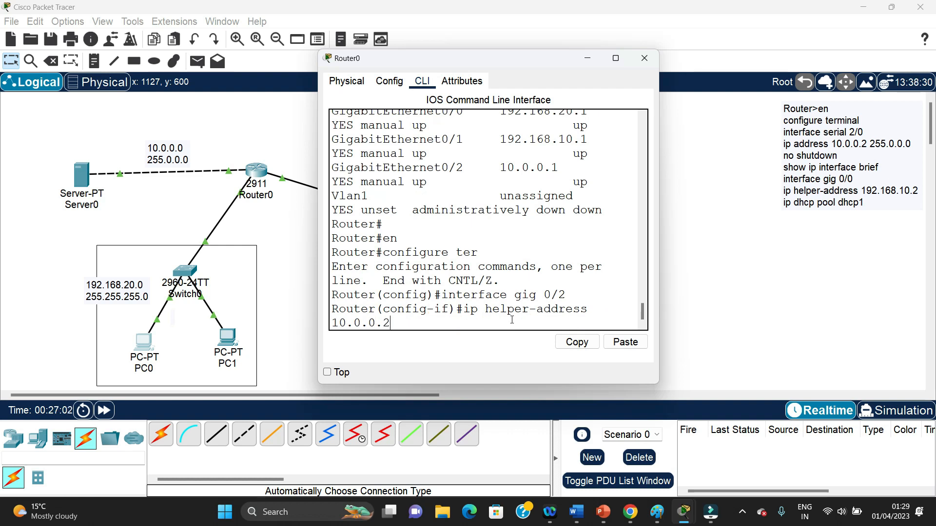
pyautogui.press('Return')
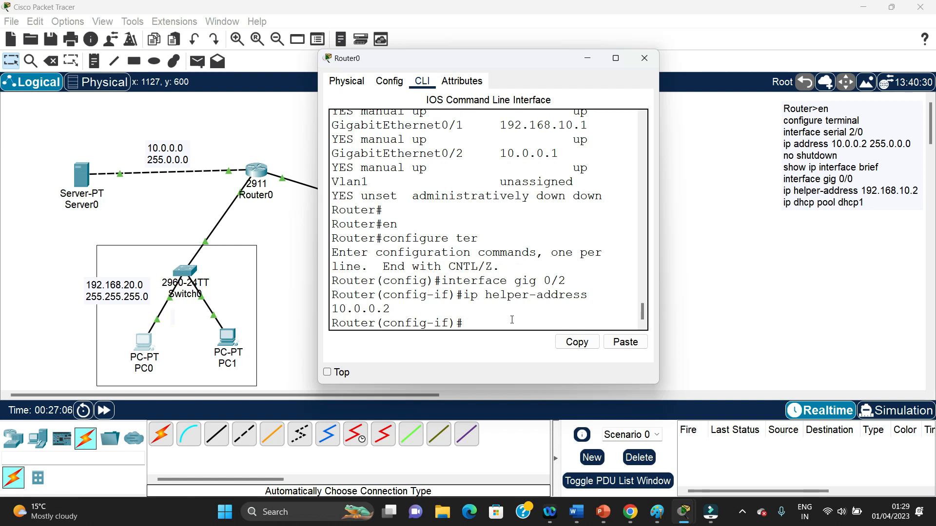
# Switch to Router0's gig 0/1 interface and set its IP helper address to 10.0.0.2
pyautogui.press('Up')
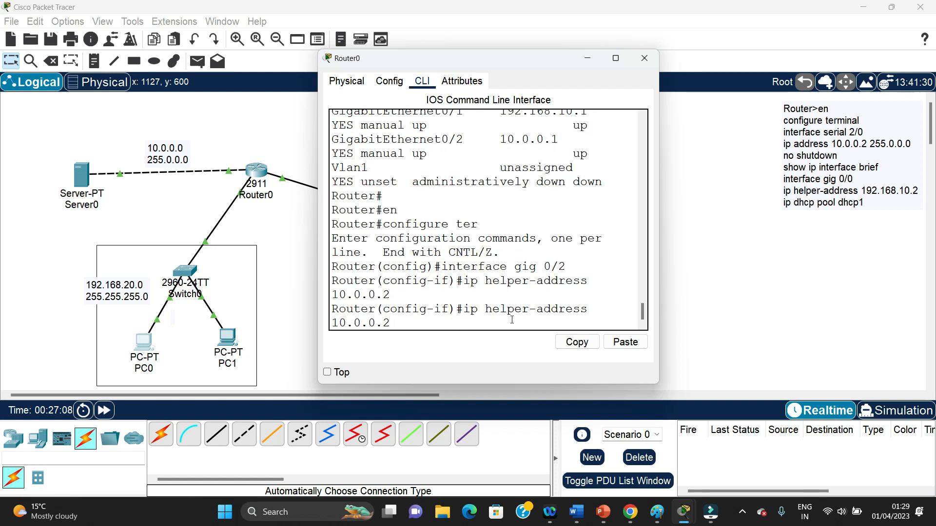
pyautogui.press('Up')
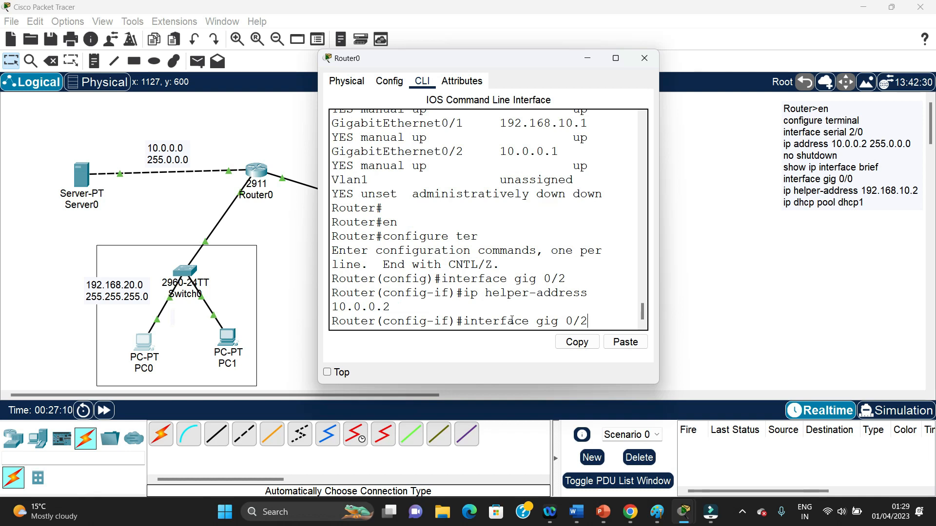
pyautogui.press('BackSpace')
pyautogui.write('1')
pyautogui.press('Return')
pyautogui.write('ip helper-address 10.0.0.2')
pyautogui.press('Return')
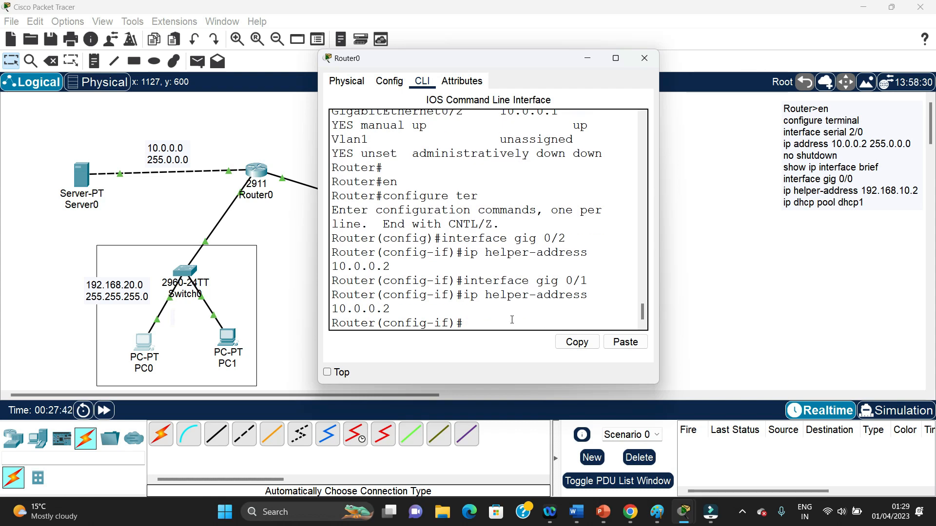
# Switch to Router0's gig 0/0 interface and set its IP helper address to 10.0.0.2
pyautogui.press('Up')
pyautogui.press('Up')
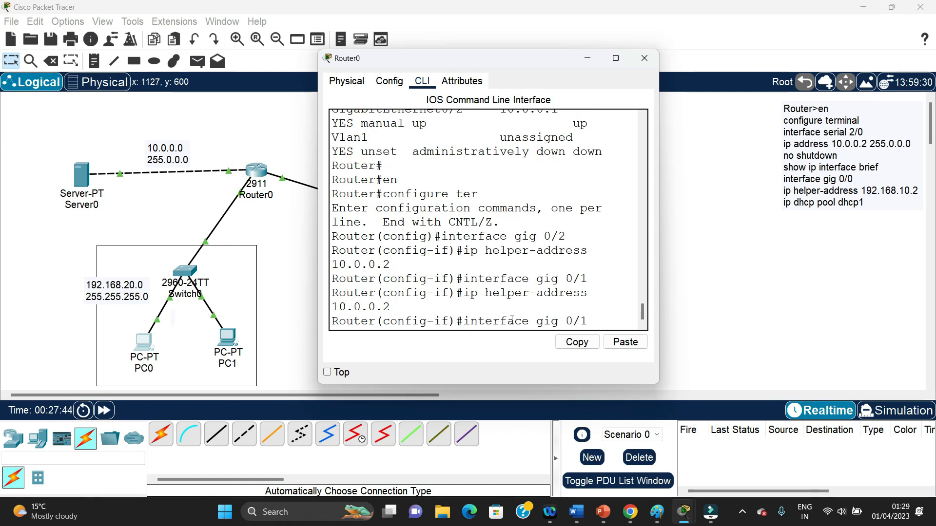
pyautogui.press('BackSpace')
pyautogui.write('0')
pyautogui.press('Return')
pyautogui.press('Up')
pyautogui.press('Up')
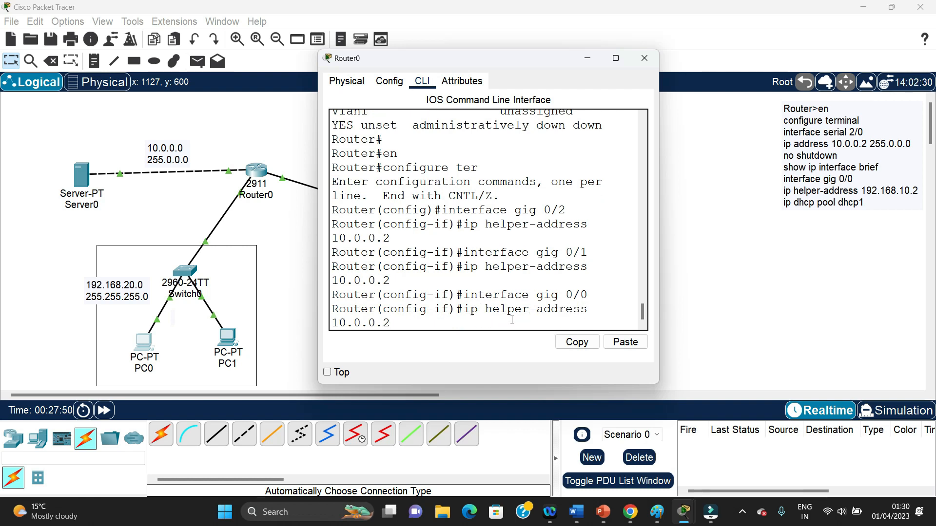
pyautogui.press('Return')
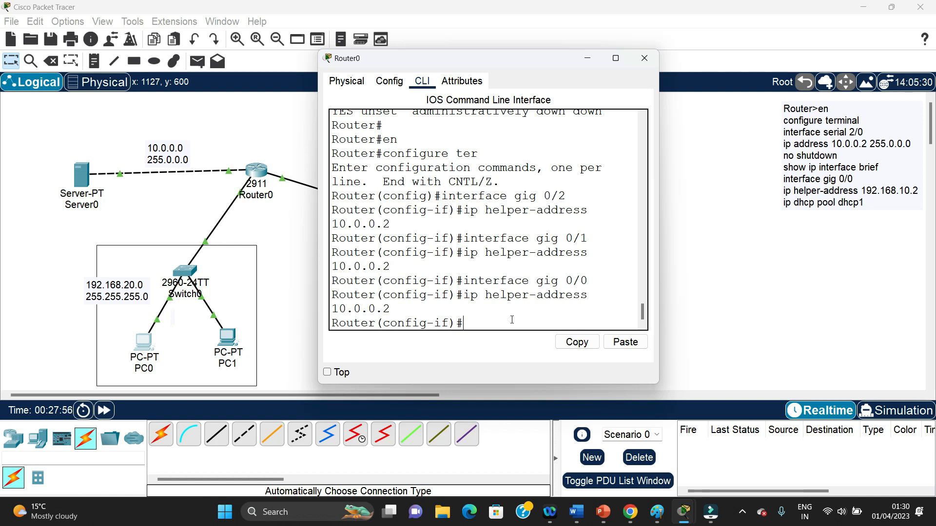
# Exit interface configuration, try do rw in global configuration mode, and return Router0 to privileged mode
pyautogui.write('exit')
pyautogui.press('Return')
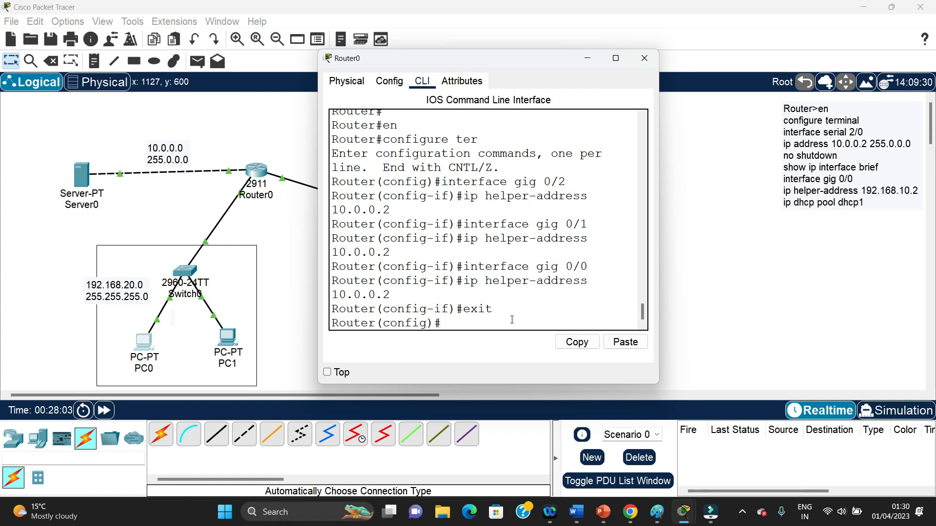
pyautogui.write('o rw')
pyautogui.press('Return')
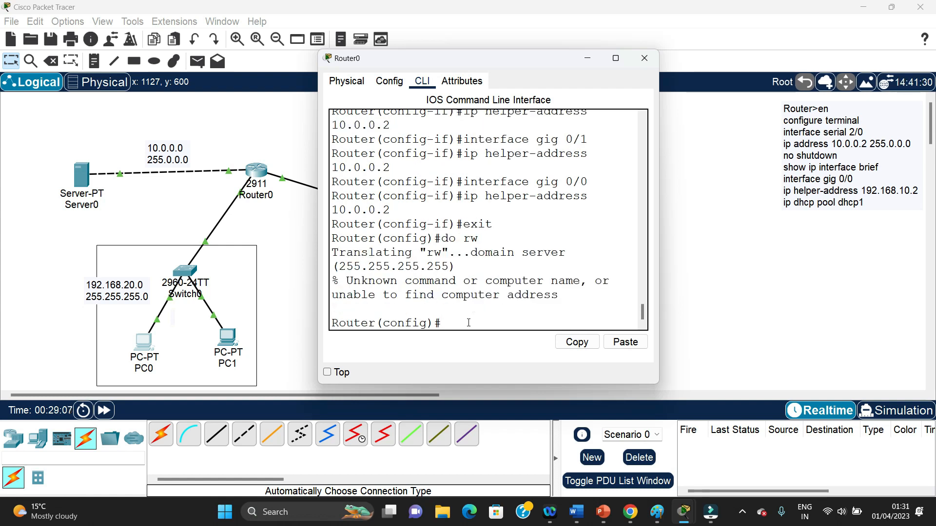
pyautogui.hotkey('ctrl', 'z')
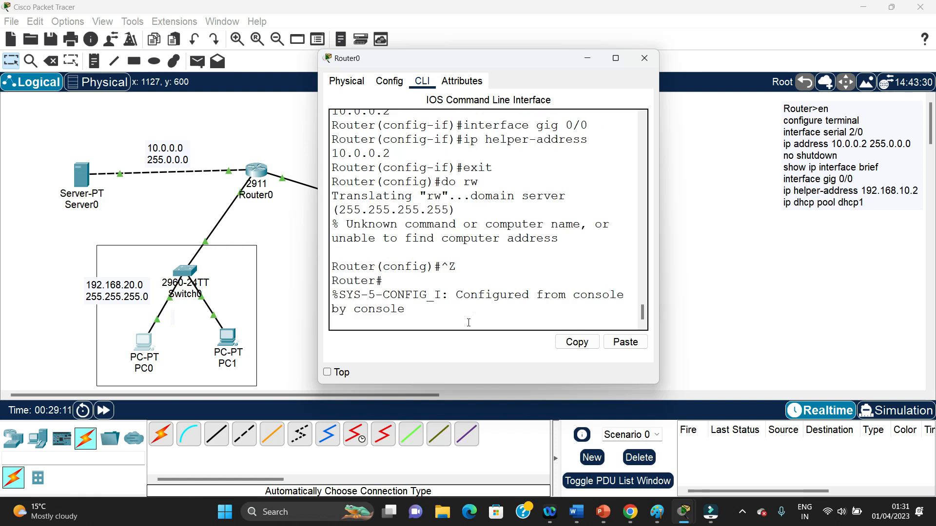
pyautogui.press('Return')
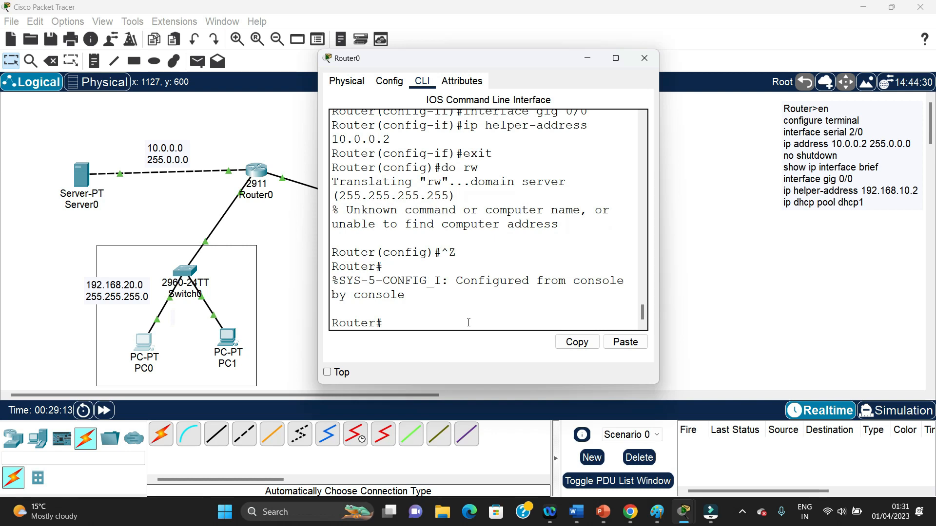
# Try to save Router0's configuration from privileged mode with do rw and do wr
pyautogui.write('e')
pyautogui.press('BackSpace')
pyautogui.write('do rw')
pyautogui.press('Return')
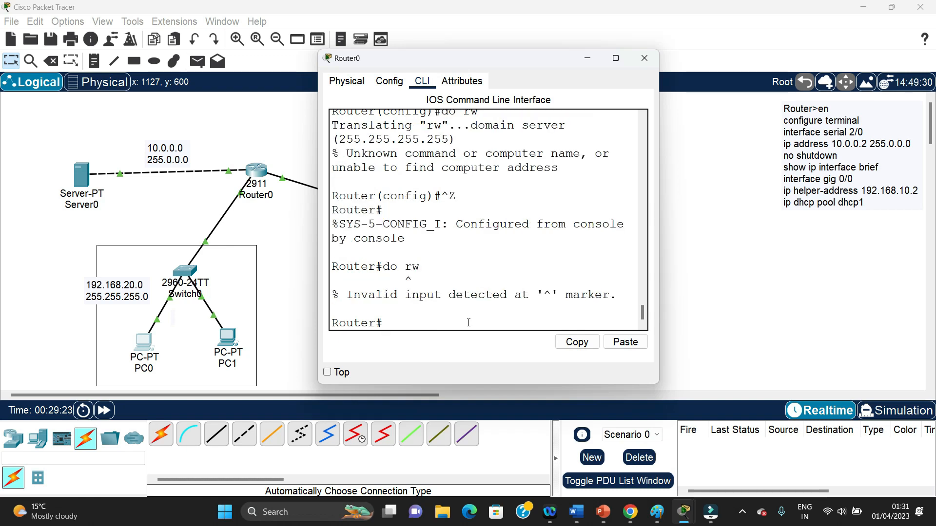
pyautogui.write('r')
pyautogui.press('BackSpace')
pyautogui.write('do wr')
pyautogui.press('Return')
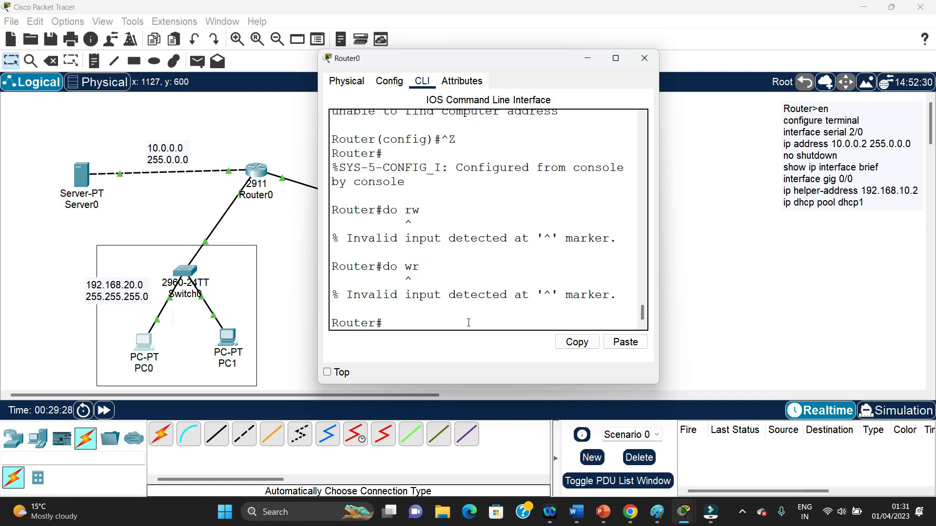
# Save Router0's running configuration with the wr command and return to the topology workspace
pyautogui.write('wr')
pyautogui.press('Return')
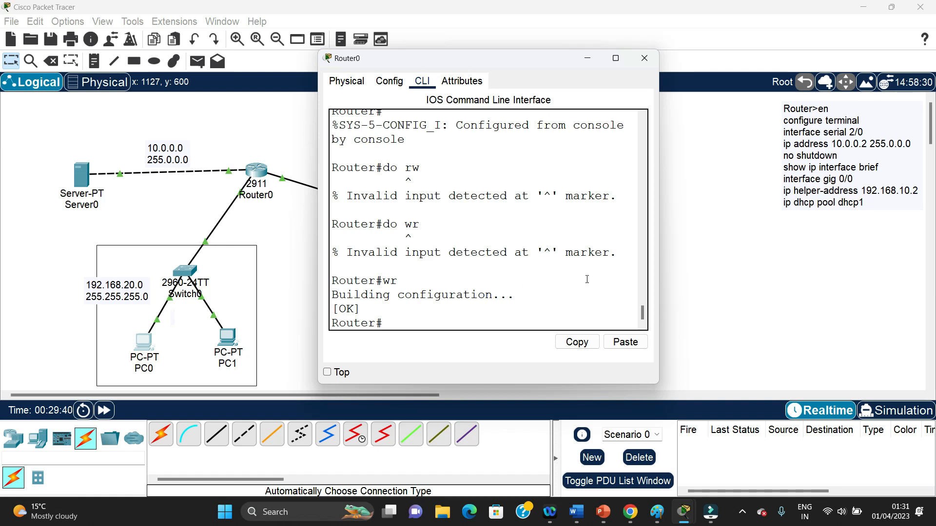
pyautogui.click(689, 273)
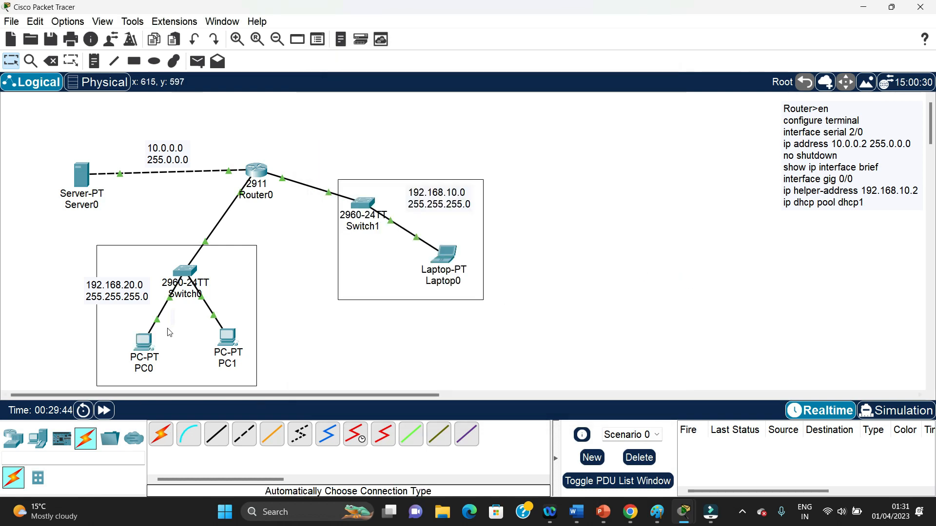
# Open PC1's IP configuration, examine its DHCP-assigned address, subnet mask and default gateway, and close the PC1 window
pyautogui.click(227, 337)
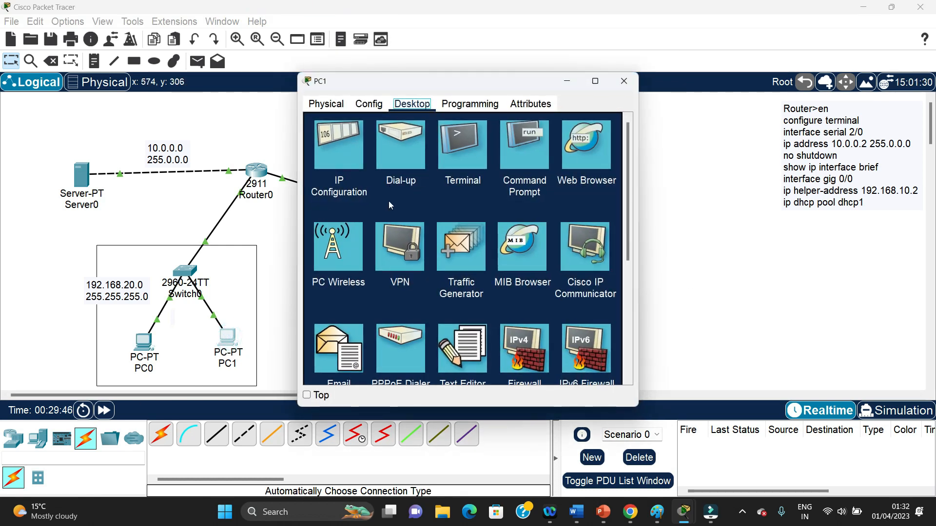
pyautogui.click(341, 151)
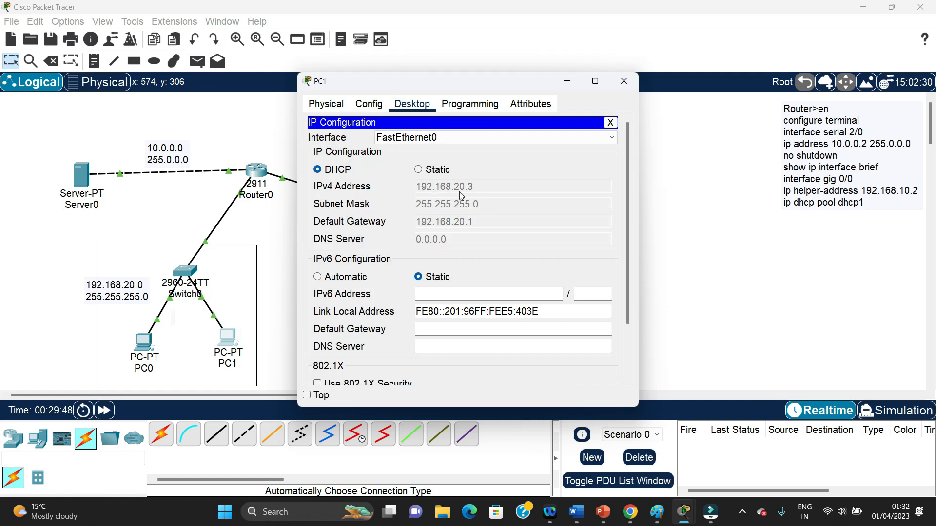
pyautogui.moveTo(477, 81); pyautogui.dragTo(574, 64)
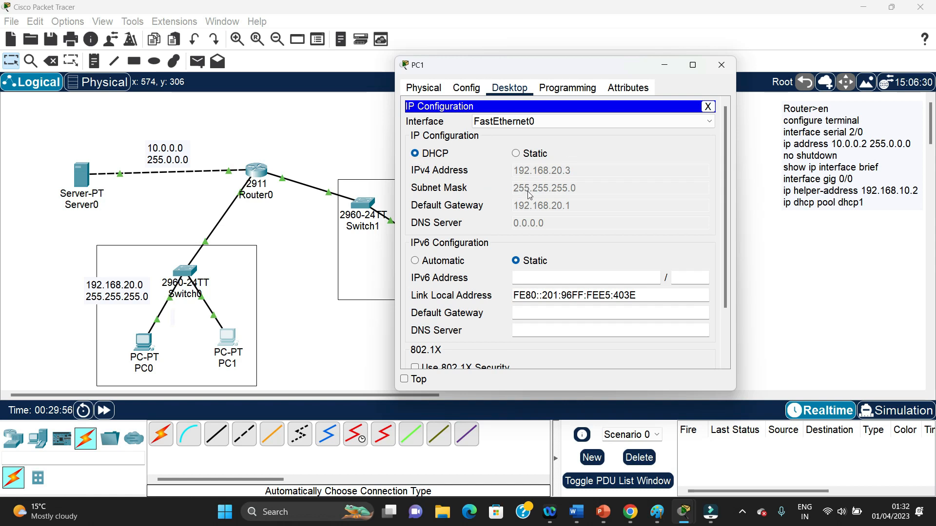
pyautogui.click(715, 68)
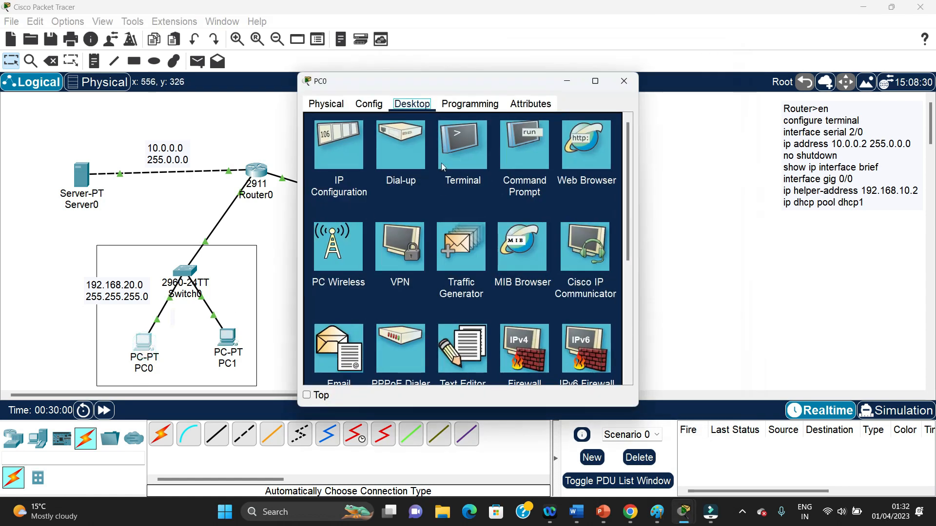
# Request a new DHCP lease on PC0 by switching its IPv4 configuration to Static and back to DHCP
pyautogui.click(337, 156)
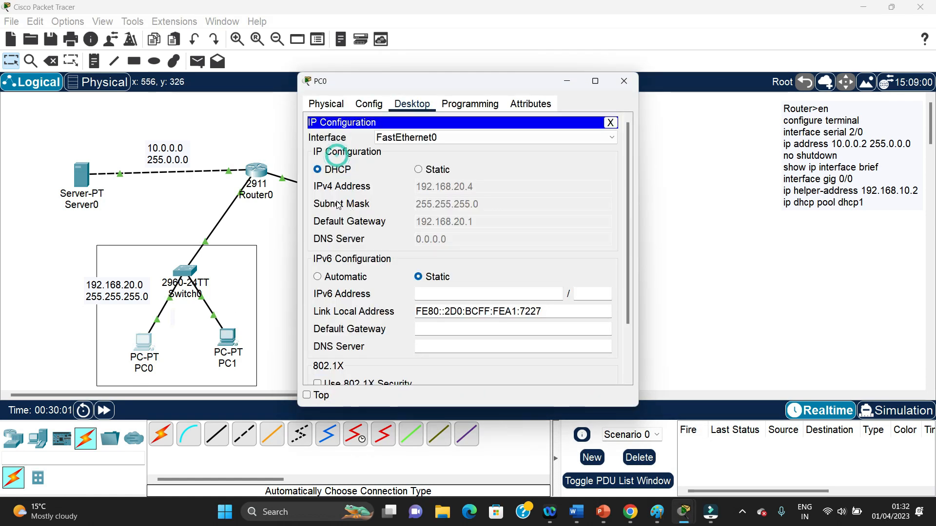
pyautogui.click(419, 169)
pyautogui.click(317, 170)
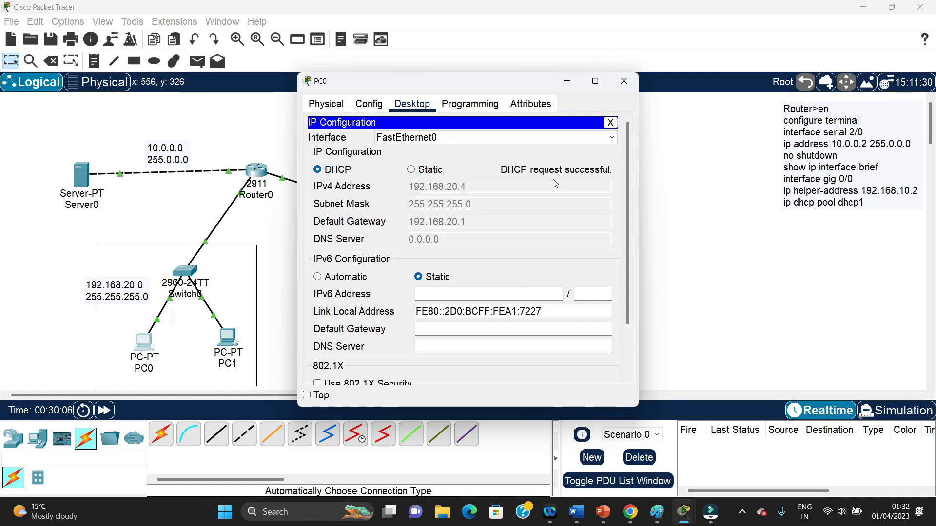
# Close PC0, switch Laptop0's IPv4 configuration to DHCP to request a lease, and close the Laptop0 window
pyautogui.click(623, 81)
pyautogui.click(447, 257)
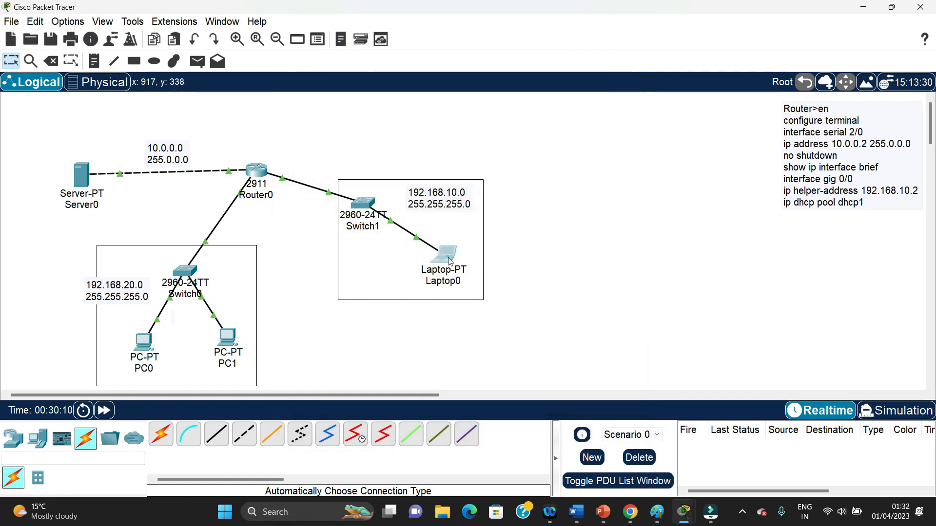
pyautogui.click(412, 104)
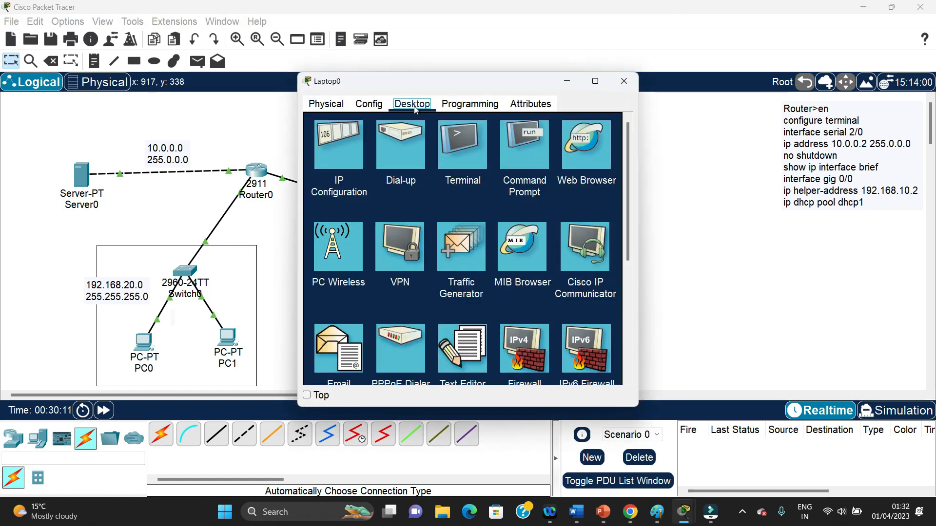
pyautogui.click(341, 151)
pyautogui.click(317, 169)
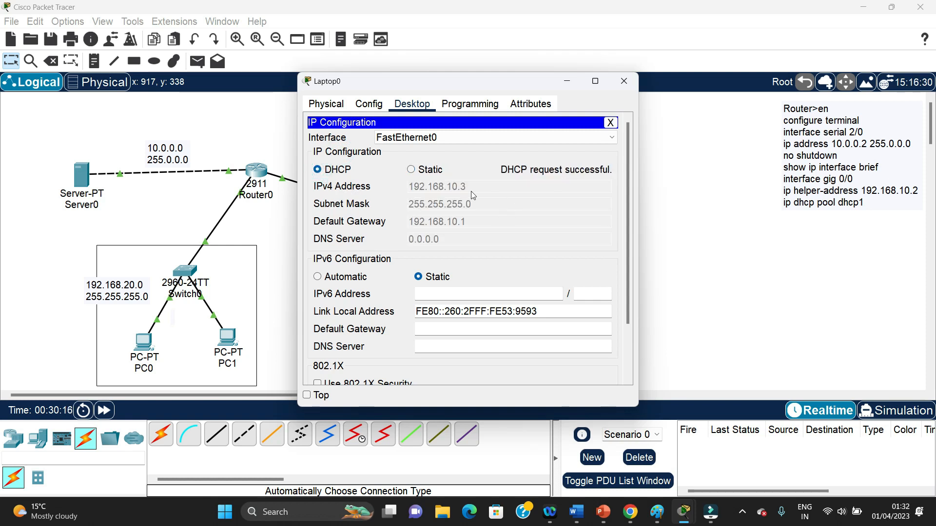
pyautogui.moveTo(475, 81); pyautogui.dragTo(673, 92)
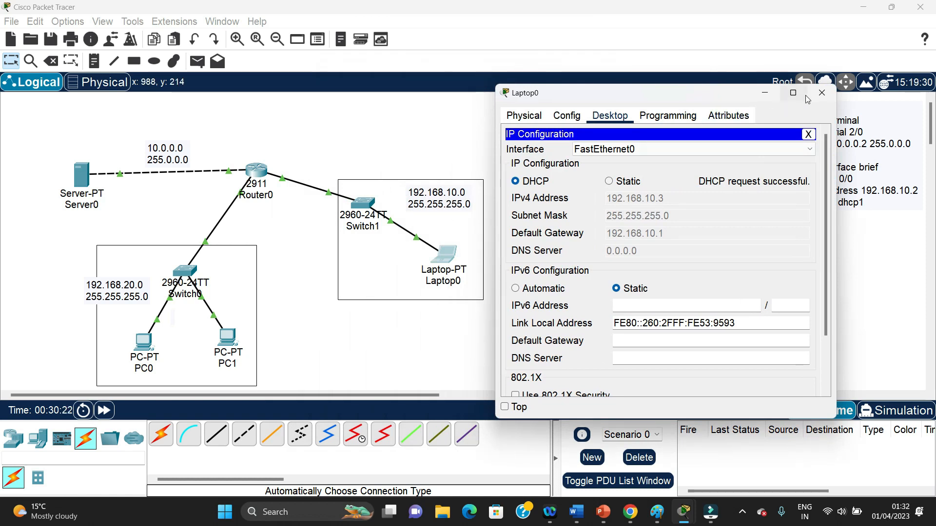
pyautogui.click(821, 94)
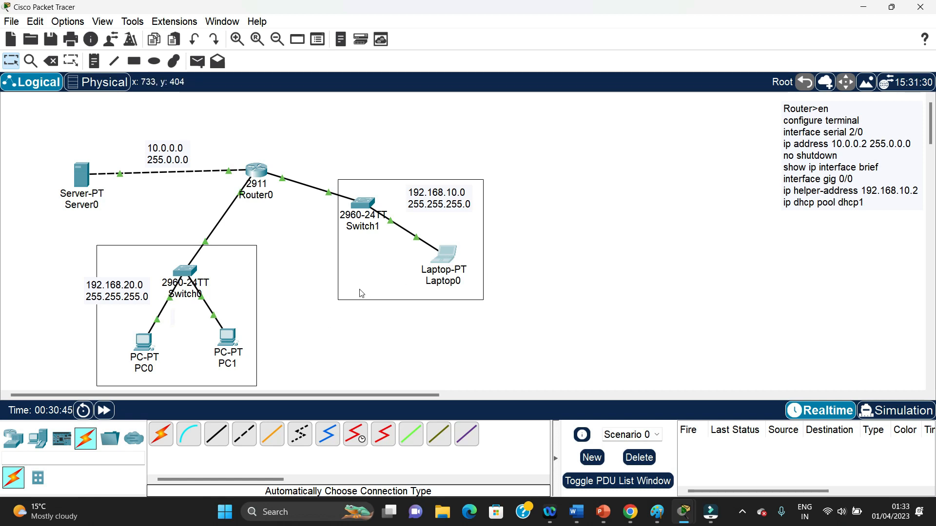
# Reopen Laptop0's IP configuration, examine its DHCP-assigned IPv4 address, and close the window
pyautogui.click(451, 256)
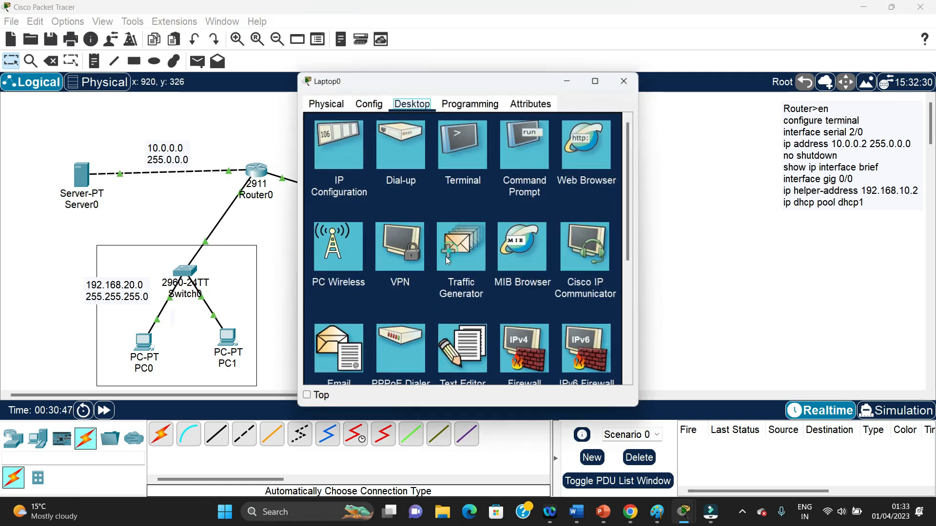
pyautogui.click(349, 168)
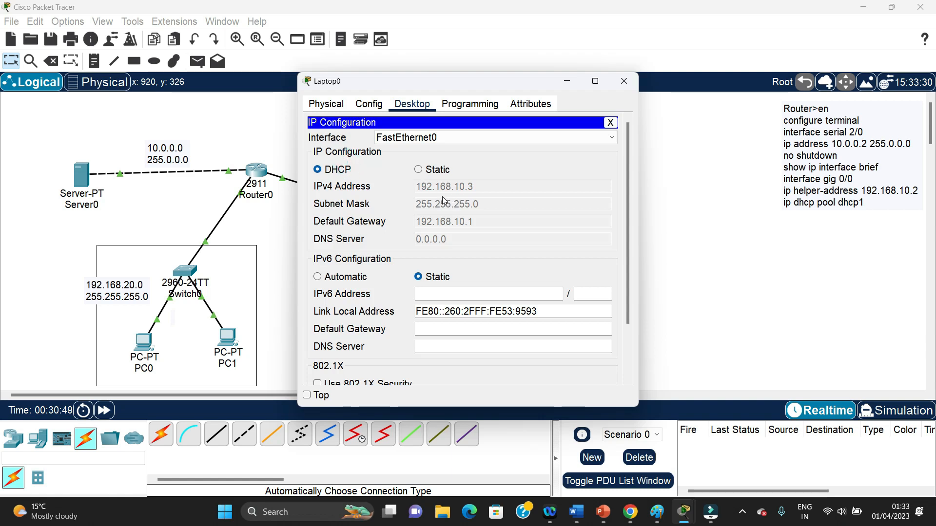
pyautogui.click(620, 84)
# Ping Laptop0 at 192.168.10.3 from PC0's command prompt and widen the window to read the full output
pyautogui.click(144, 347)
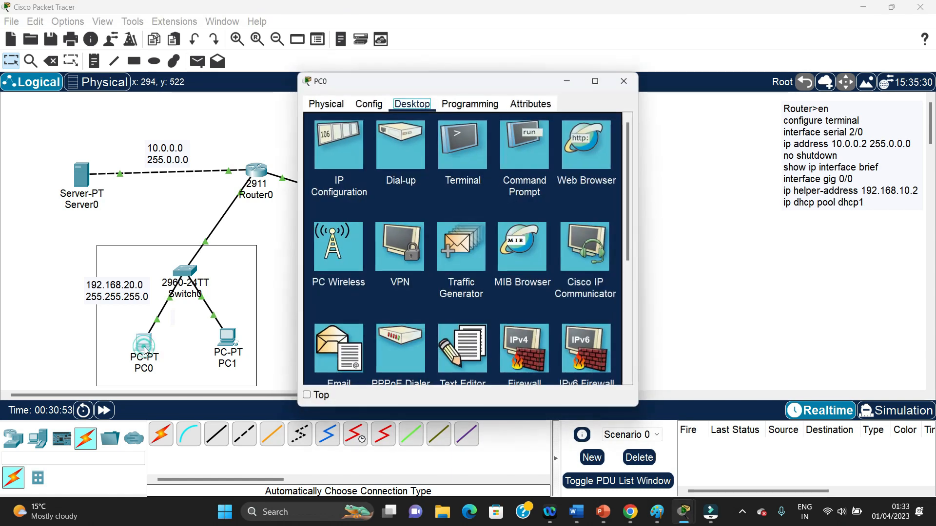
pyautogui.click(519, 163)
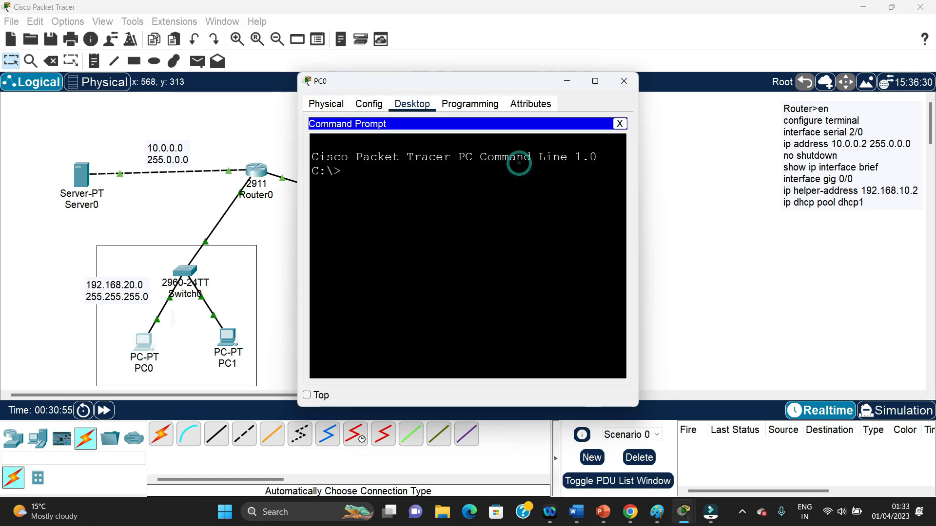
pyautogui.write('ping 192.168.1')
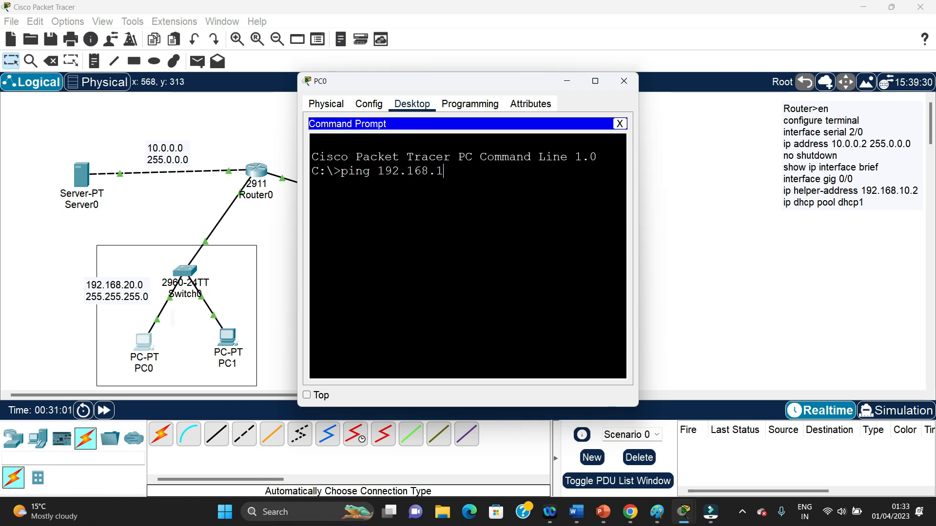
pyautogui.write('0.3')
pyautogui.press('Return')
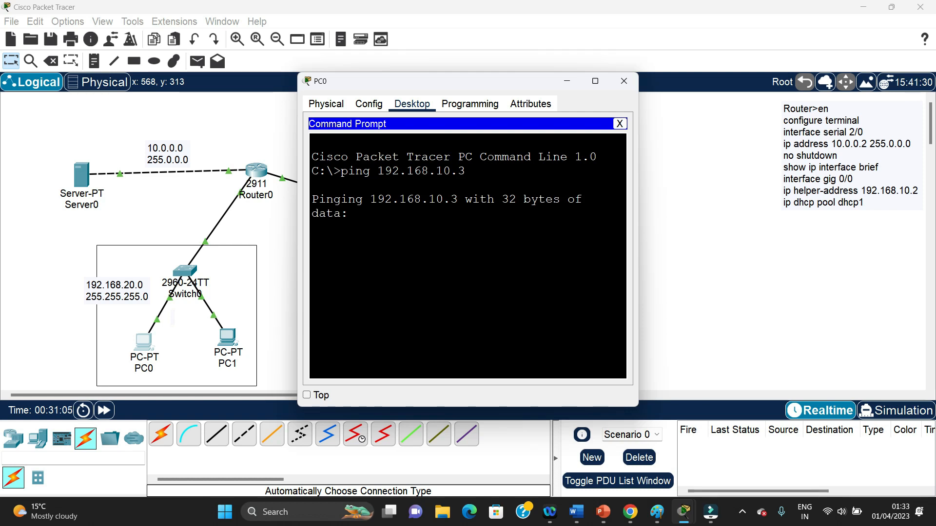
pyautogui.moveTo(448, 85); pyautogui.dragTo(656, 81)
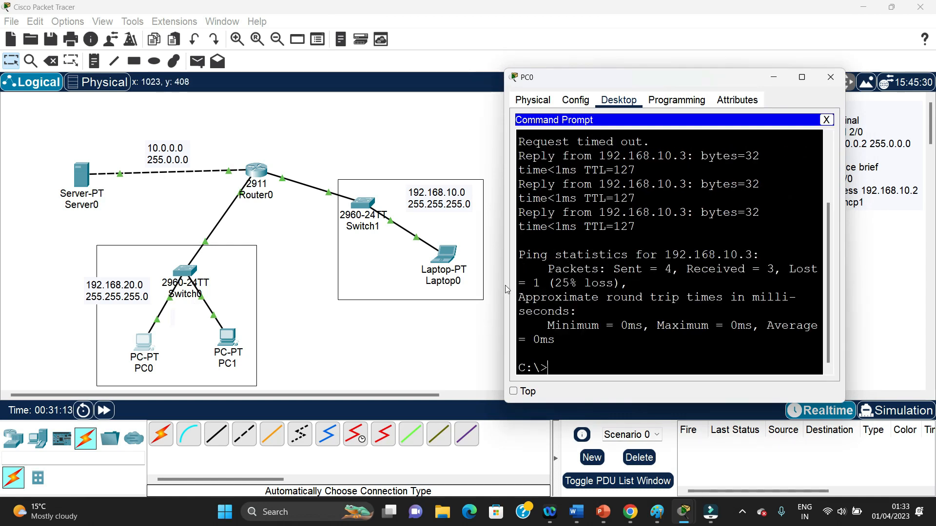
pyautogui.moveTo(501, 285); pyautogui.dragTo(192, 313)
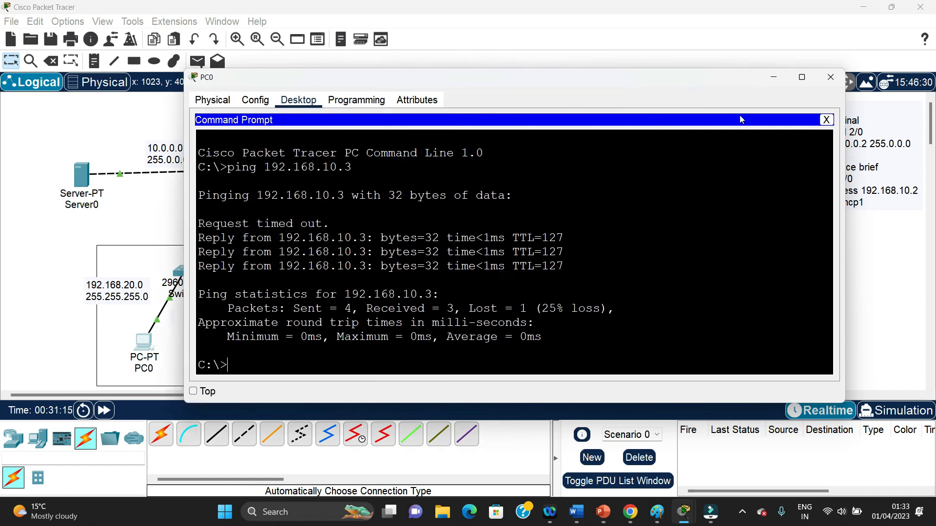
# Run ipconfig in PC0's command prompt, examine its IPv4 address, subnet mask and default gateway, and close the PC0 window
pyautogui.moveTo(533, 87); pyautogui.dragTo(590, 83)
pyautogui.write('ip')
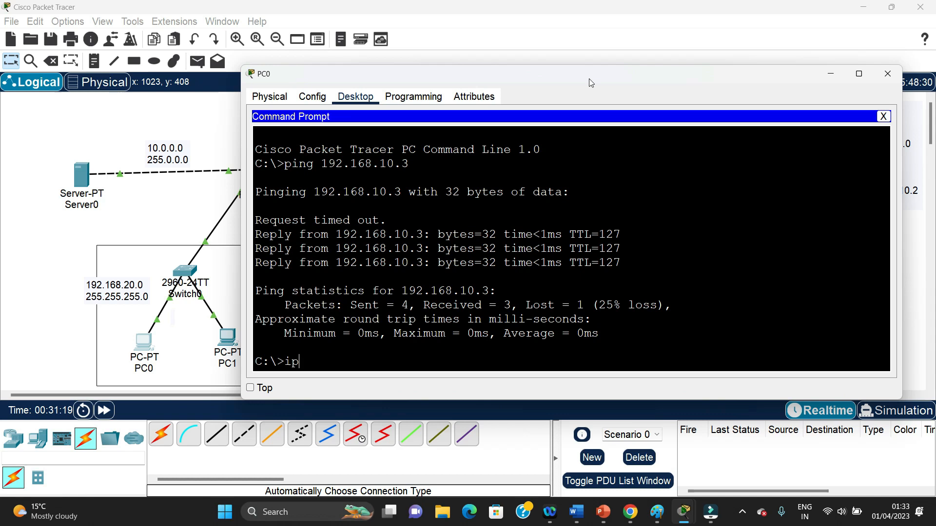
pyautogui.write('config')
pyautogui.press('Return')
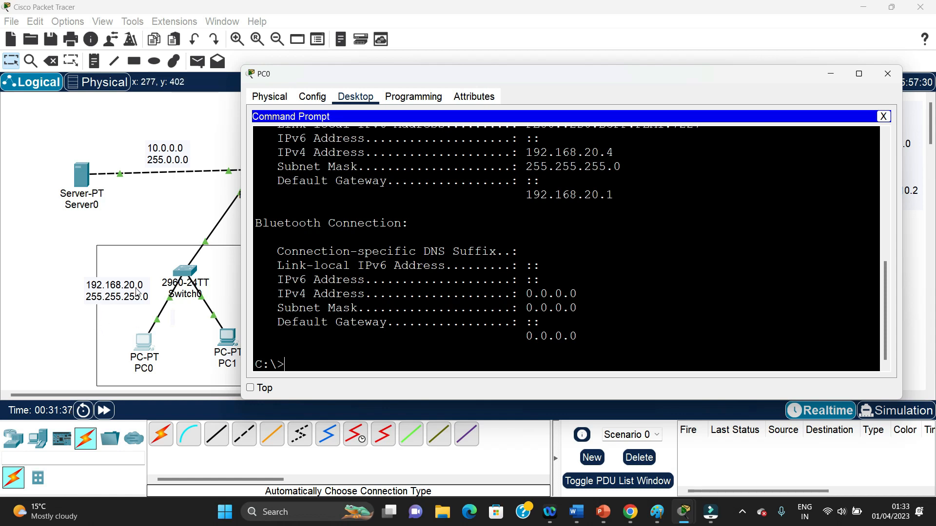
pyautogui.click(888, 73)
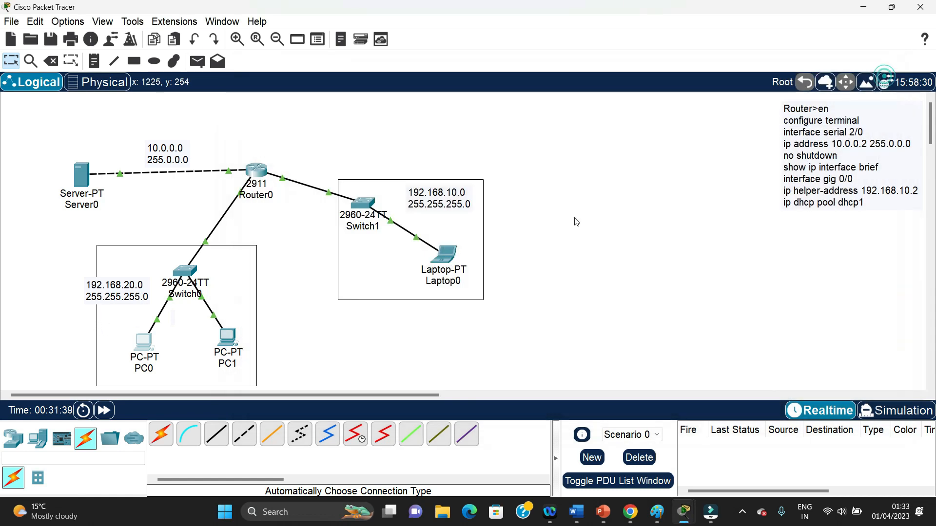